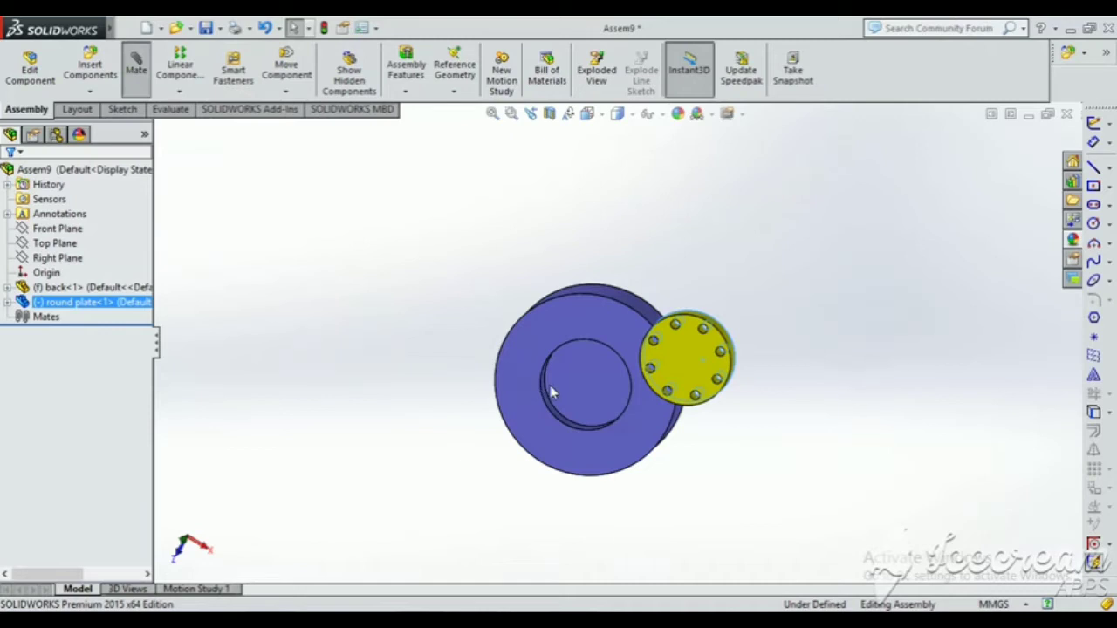
- Mate the round plate's flat face coincident with the back part's recess floor and its rim concentric with the recess wall
{"action": "left_click", "coordinate": [588, 398]}
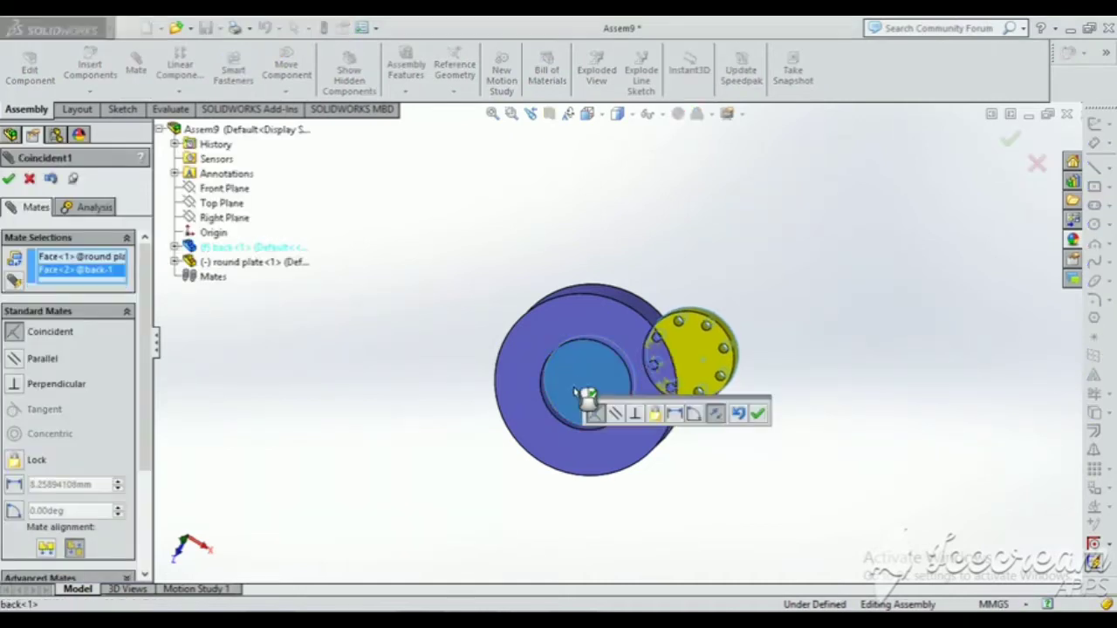
{"action": "left_click", "coordinate": [757, 413]}
{"action": "scroll", "coordinate": [716, 386], "scroll_direction": "down", "scroll_amount": 2}
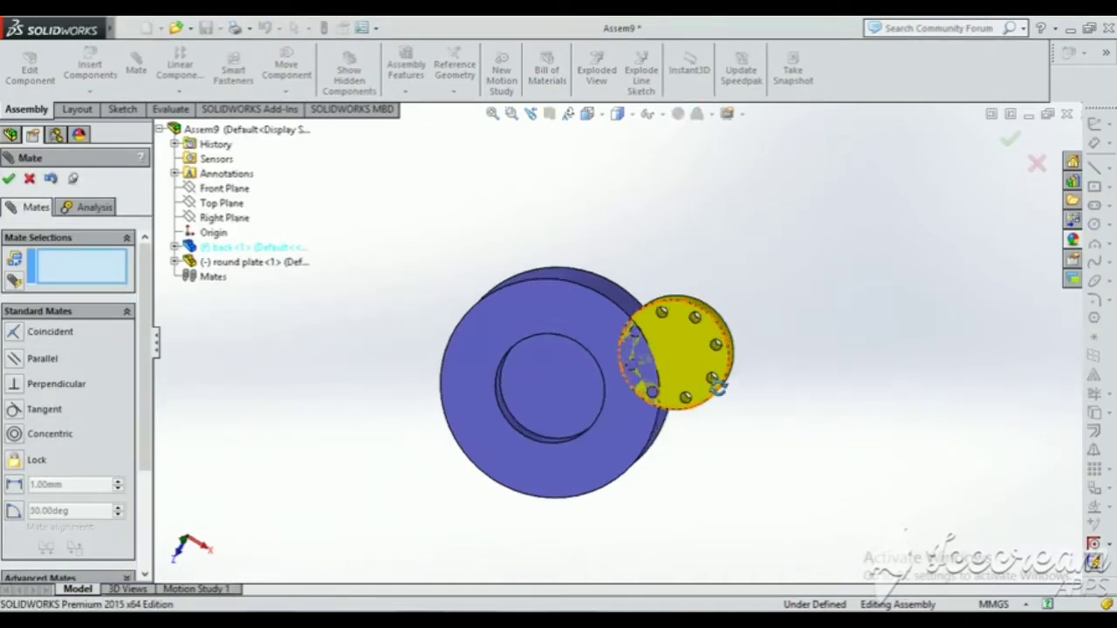
{"action": "middle_click_drag", "start_coordinate": [717, 388], "coordinate": [712, 385]}
{"action": "left_click", "coordinate": [711, 371]}
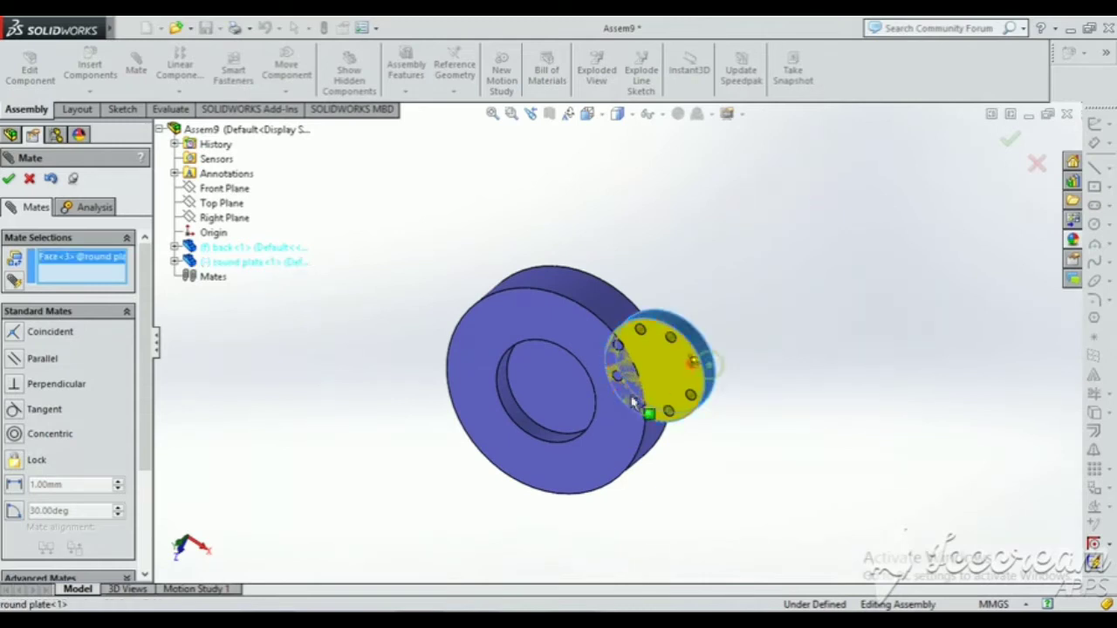
{"action": "left_click", "coordinate": [555, 440]}
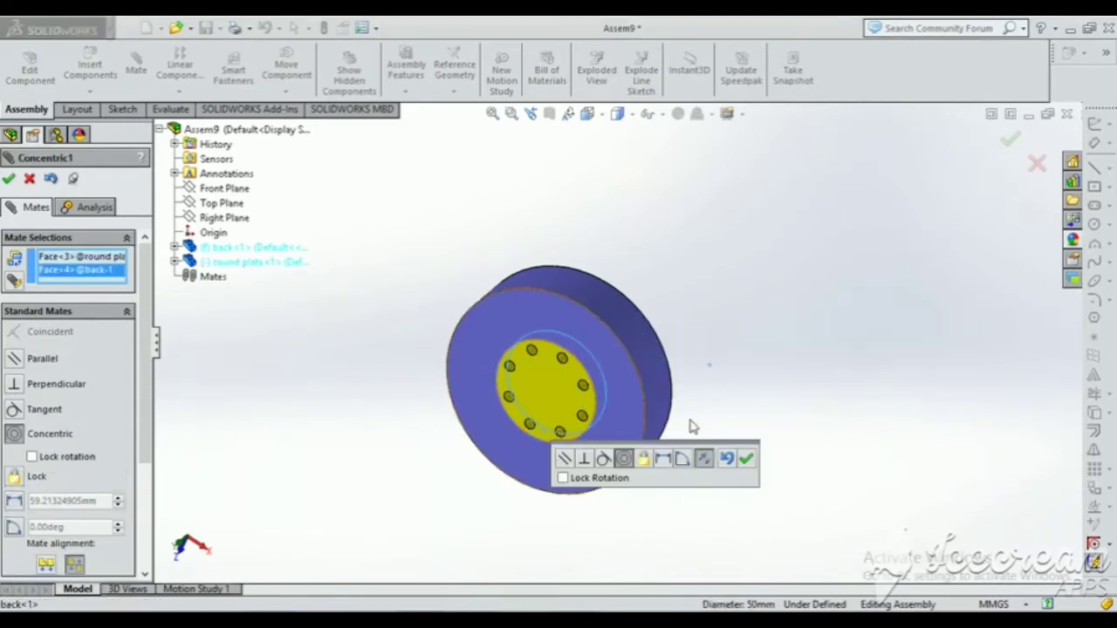
{"action": "left_click", "coordinate": [747, 460]}
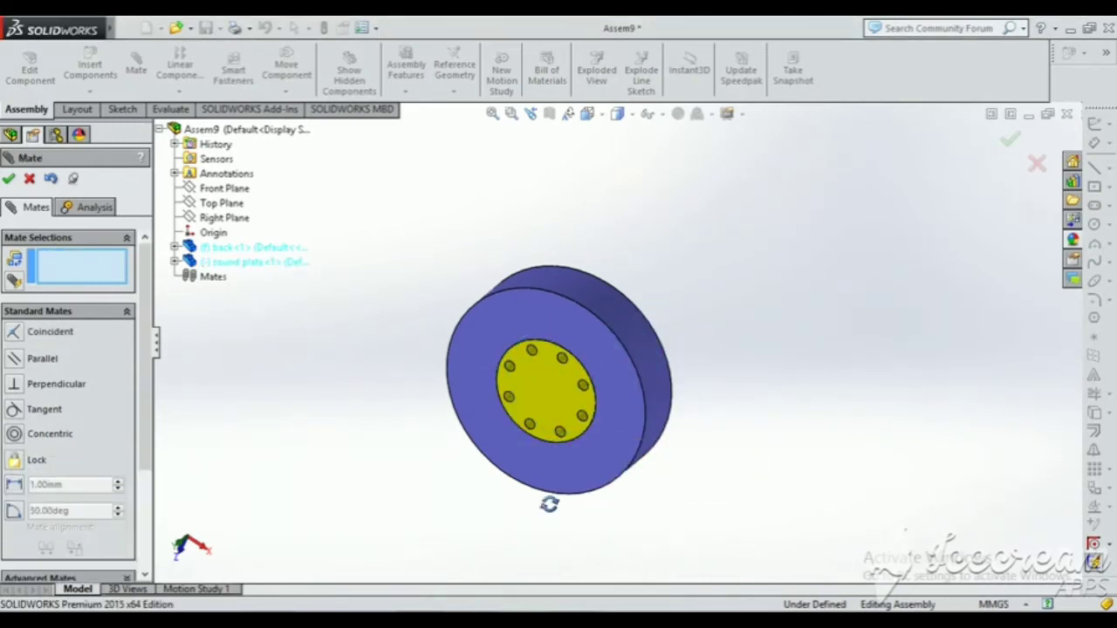
{"action": "middle_click_drag", "start_coordinate": [549, 505], "coordinate": [510, 502]}
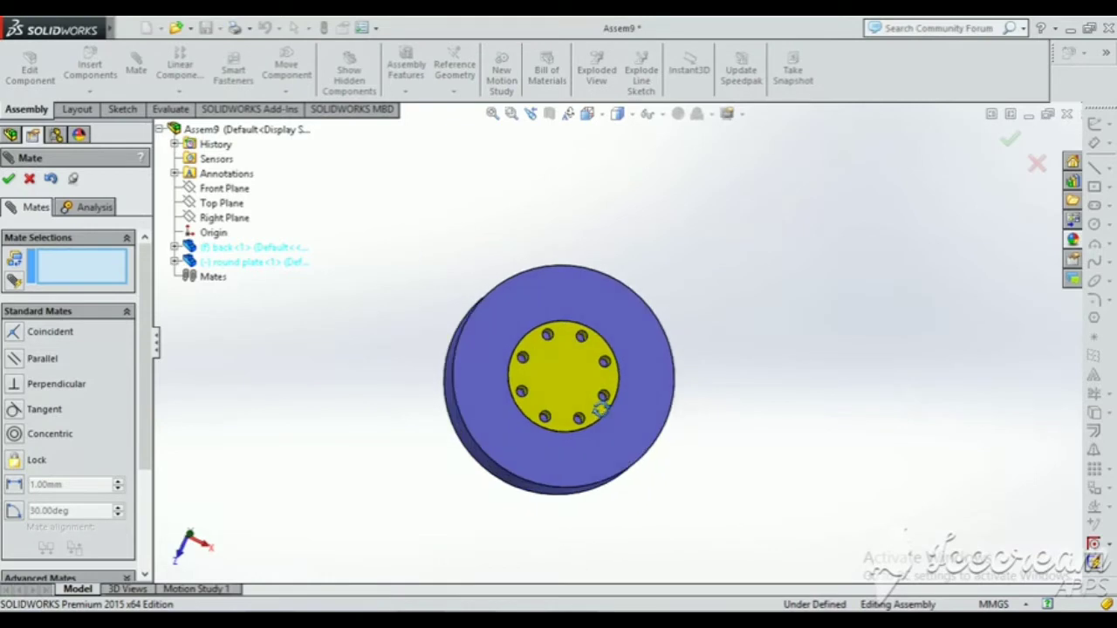
{"action": "left_click", "coordinate": [28, 180]}
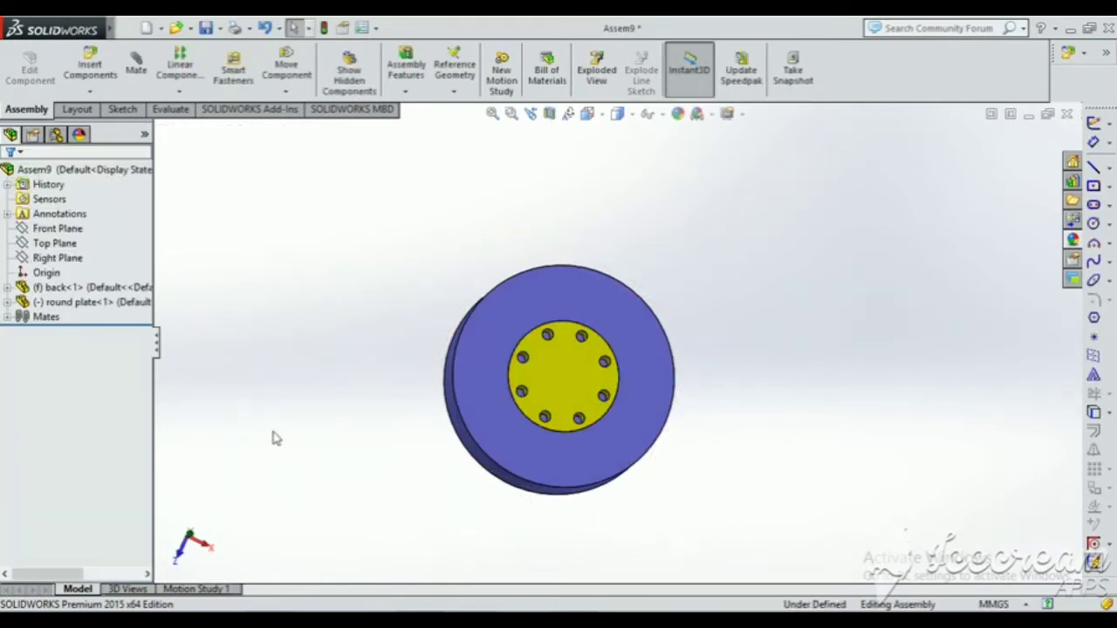
- Insert the pin part into the assembly and place one copy beside the back part
{"action": "left_click", "coordinate": [90, 65]}
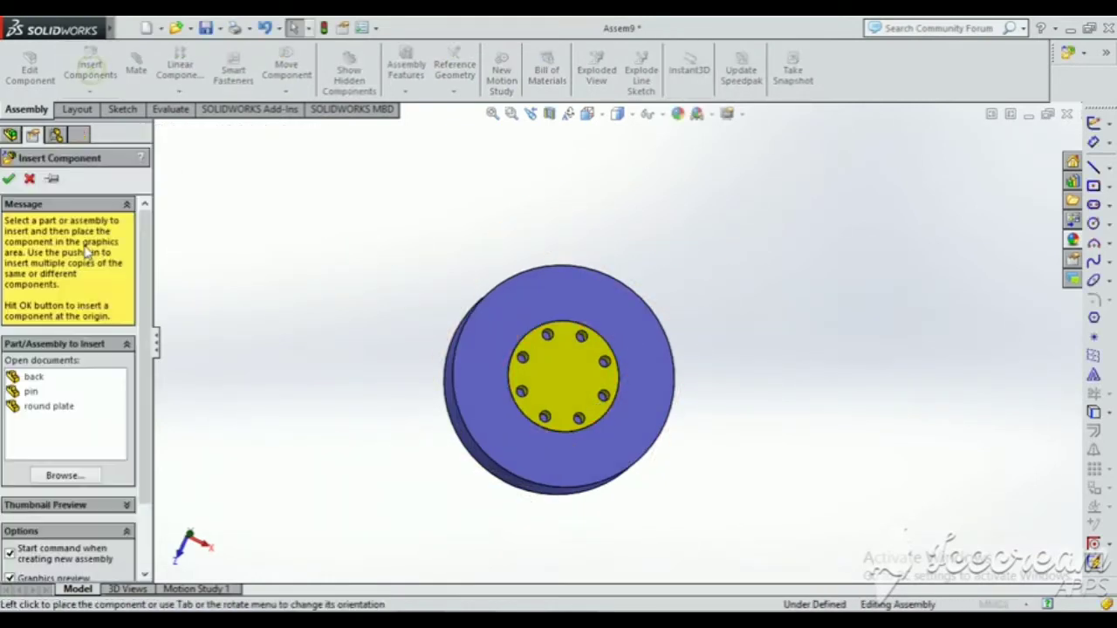
{"action": "left_click", "coordinate": [31, 391]}
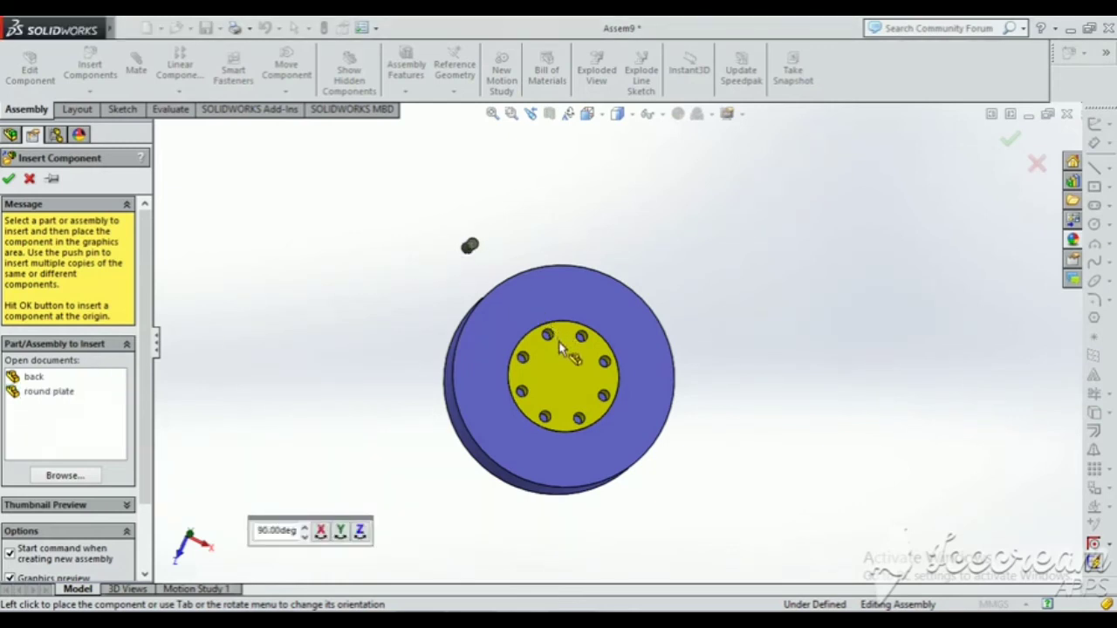
{"action": "left_click", "coordinate": [559, 344]}
- Add a concentric mate between the pin's cylindrical face and one of the round plate's small holes
{"action": "scroll", "coordinate": [560, 344], "scroll_direction": "down", "scroll_amount": 6}
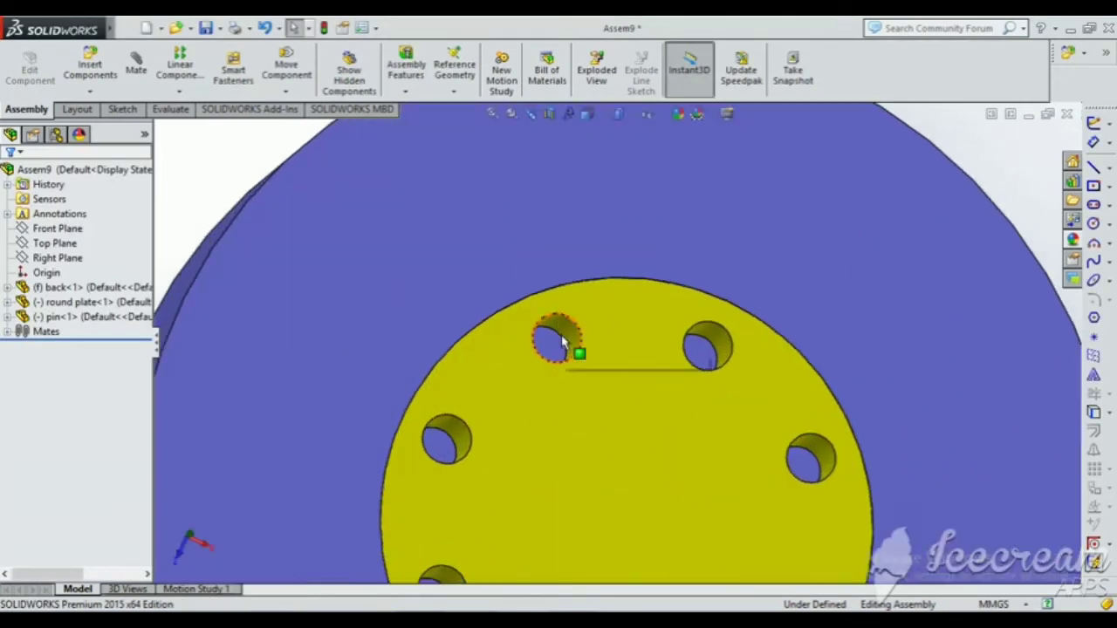
{"action": "left_click", "coordinate": [562, 343]}
{"action": "key", "text": "f"}
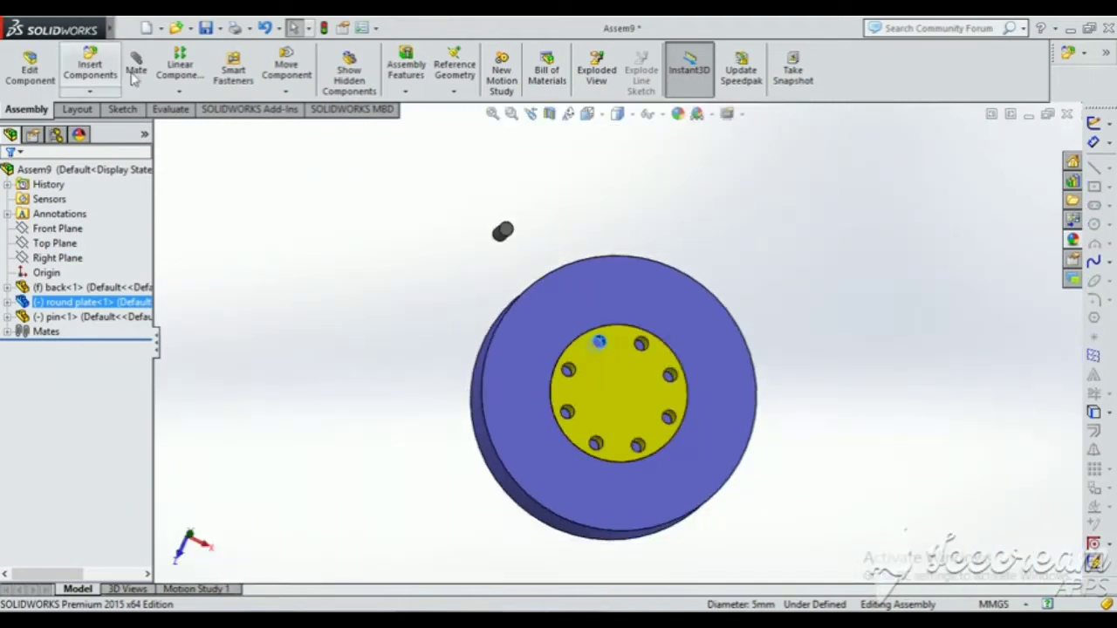
{"action": "middle_click_drag", "start_coordinate": [561, 305], "coordinate": [596, 307]}
{"action": "left_click", "coordinate": [530, 240]}
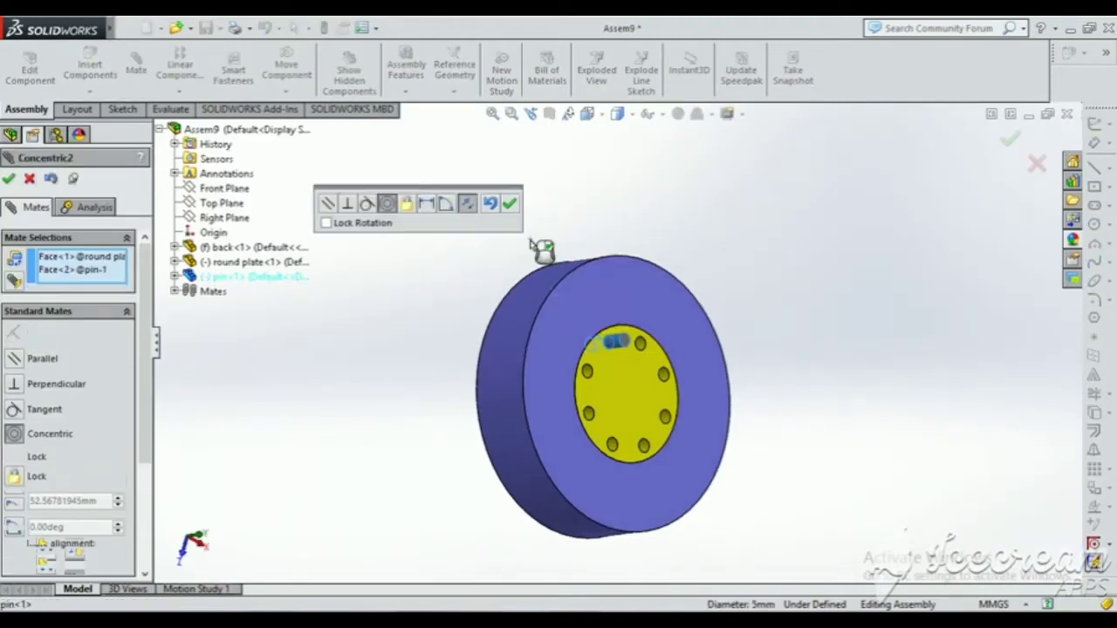
{"action": "left_click", "coordinate": [513, 204]}
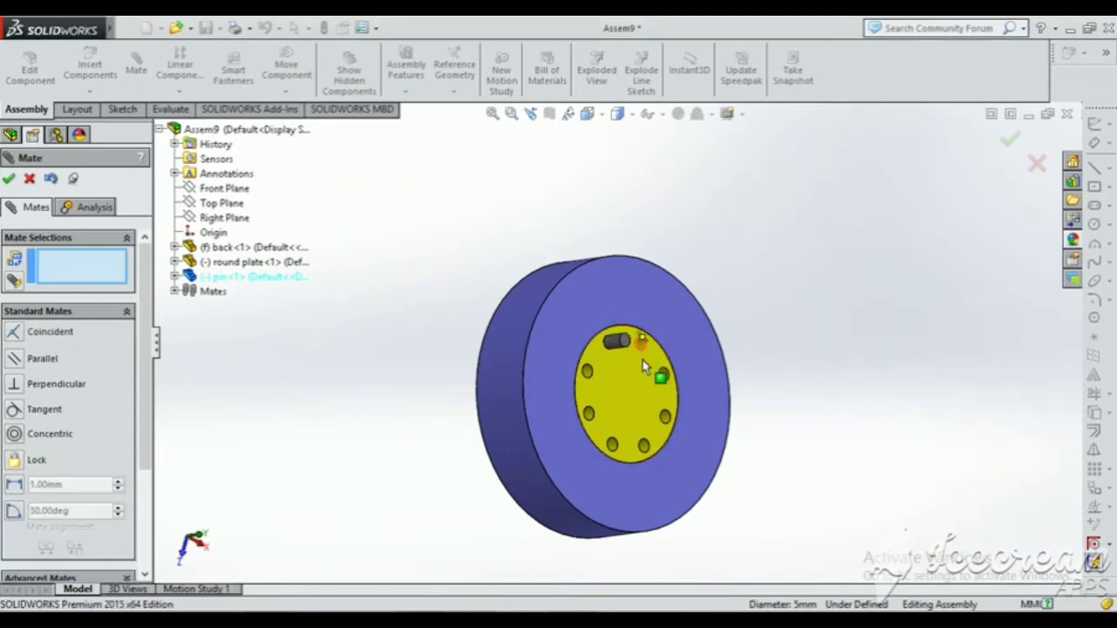
- Slide the pin along its axis clear of the round plate and finish the mate command
{"action": "scroll", "coordinate": [598, 367], "scroll_direction": "down", "scroll_amount": 5}
{"action": "middle_click_drag", "start_coordinate": [599, 366], "coordinate": [659, 364]}
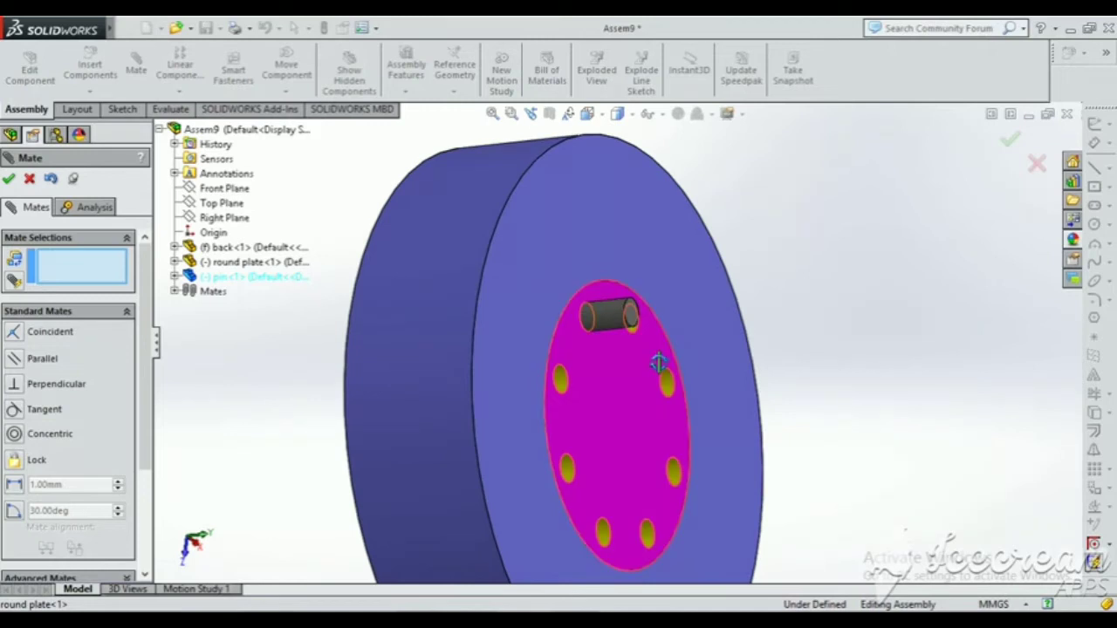
{"action": "scroll", "coordinate": [653, 342], "scroll_direction": "down", "scroll_amount": 3}
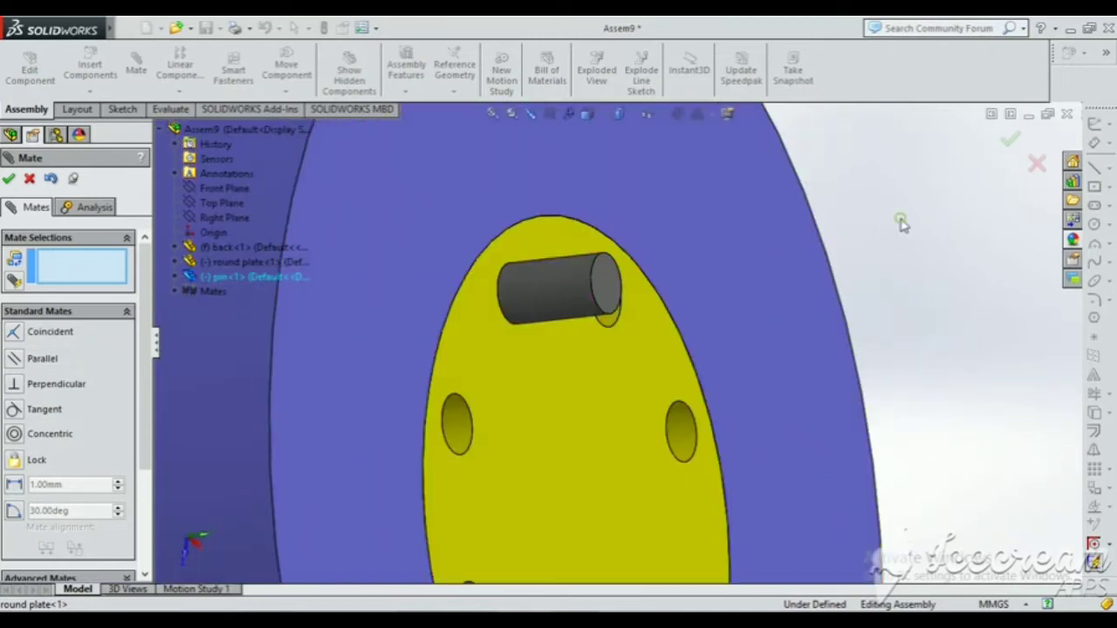
{"action": "middle_click_drag", "start_coordinate": [565, 363], "coordinate": [471, 387]}
{"action": "scroll", "coordinate": [687, 353], "scroll_direction": "up", "scroll_amount": 4}
{"action": "middle_click_drag", "start_coordinate": [685, 353], "coordinate": [743, 346]}
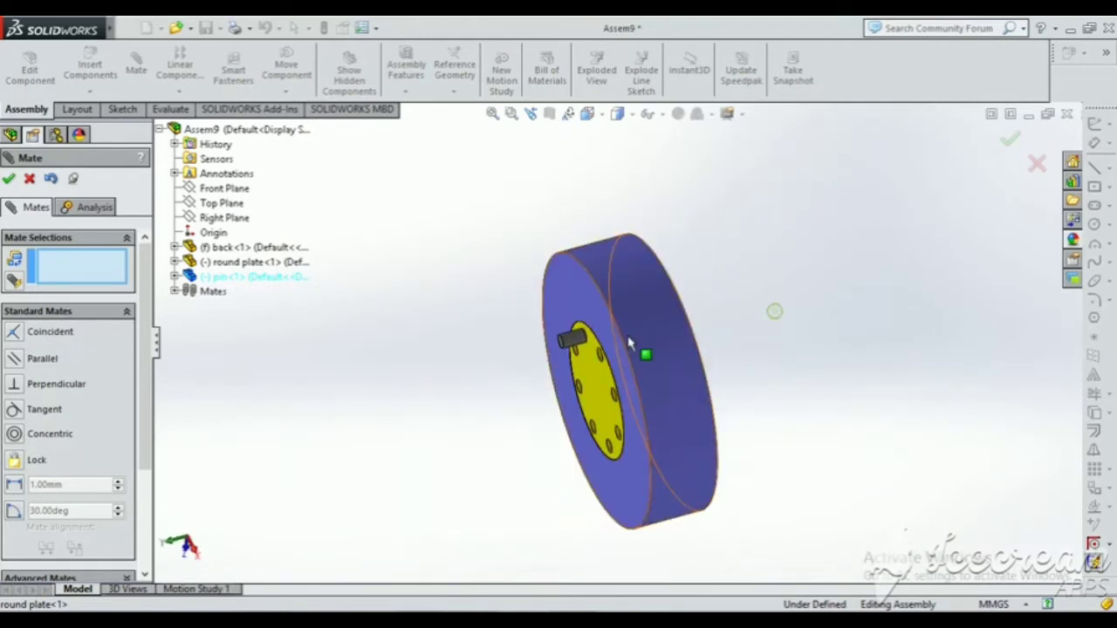
{"action": "left_click_drag", "start_coordinate": [561, 356], "coordinate": [480, 394]}
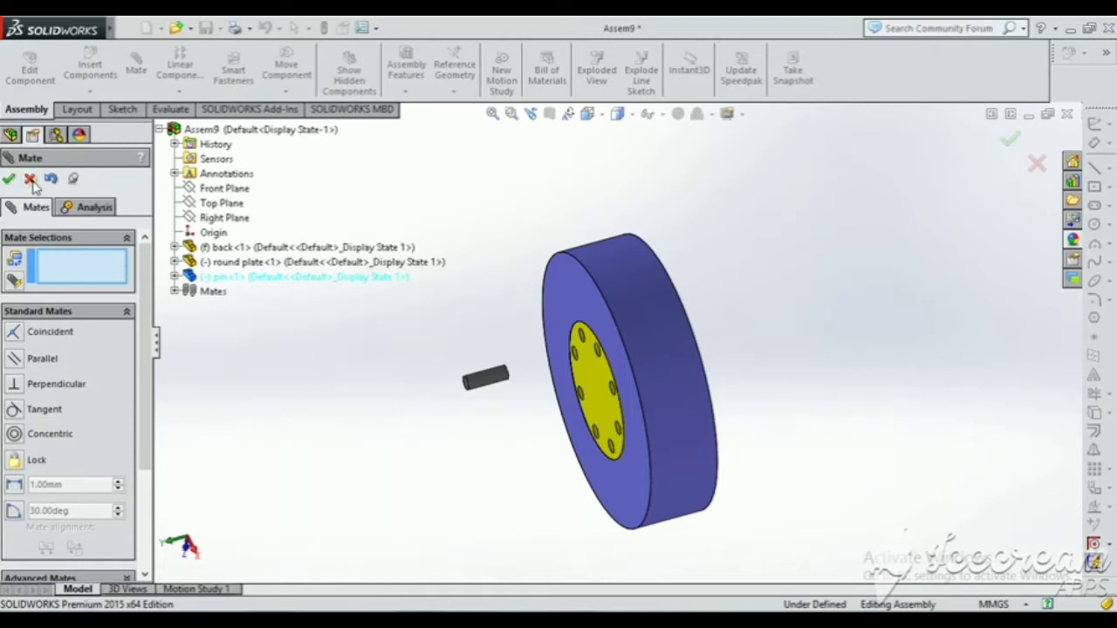
{"action": "left_click", "coordinate": [29, 179]}
- Mate the pin's inner end face coincident with the back part's recess floor seen through the plate's holes
{"action": "middle_click_drag", "start_coordinate": [633, 454], "coordinate": [781, 589]}
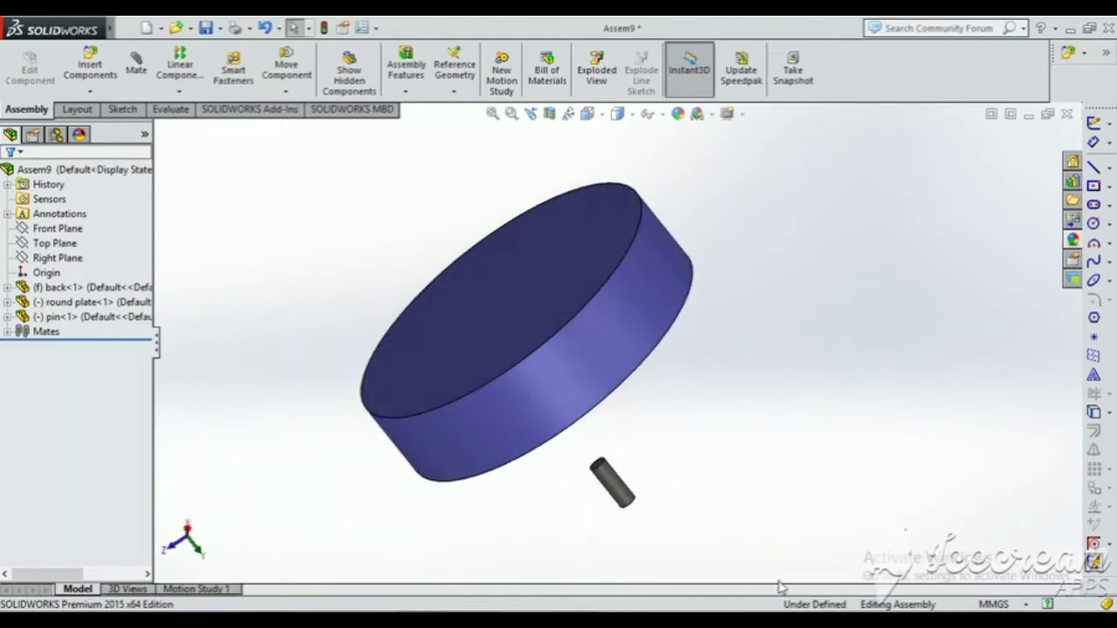
{"action": "scroll", "coordinate": [603, 471], "scroll_direction": "down", "scroll_amount": 5}
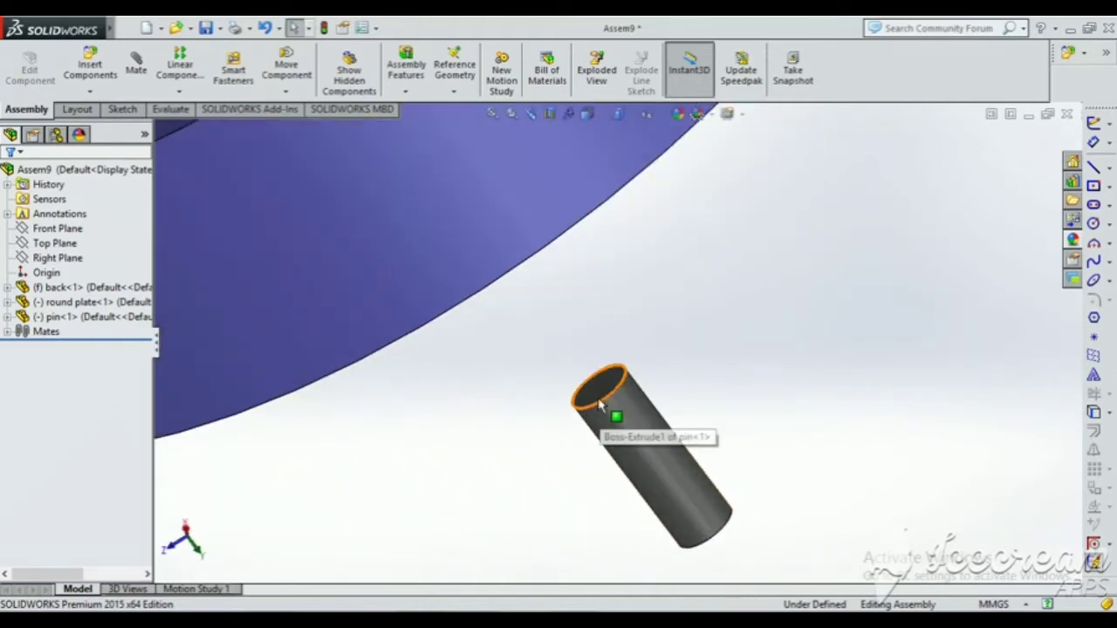
{"action": "left_click", "coordinate": [599, 401]}
{"action": "middle_click_drag", "start_coordinate": [600, 455], "coordinate": [530, 234]}
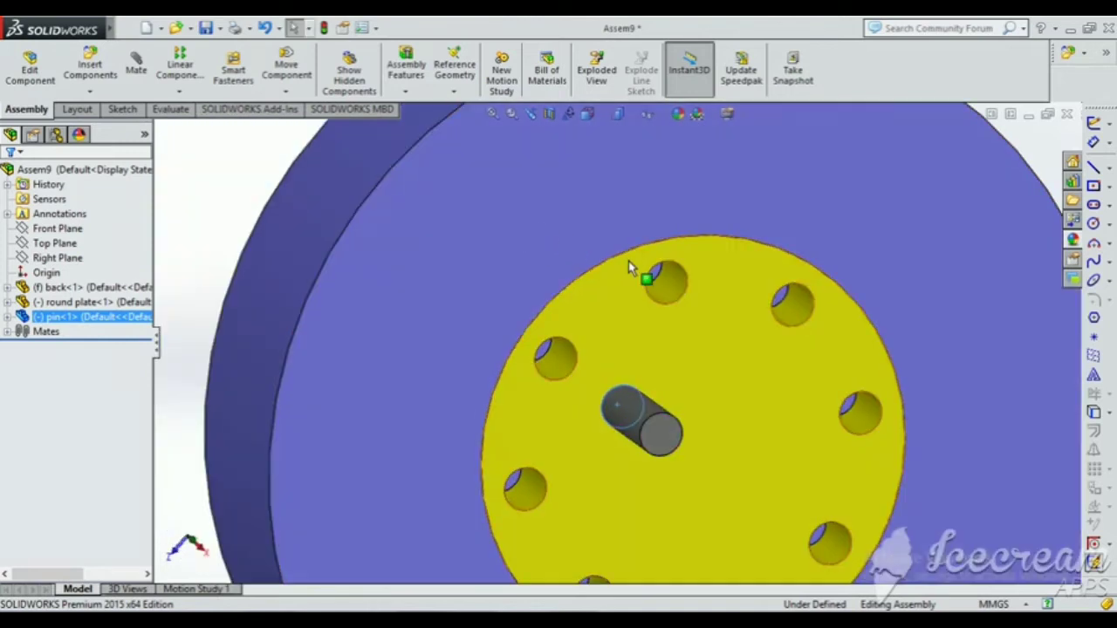
{"action": "scroll", "coordinate": [651, 276], "scroll_direction": "down", "scroll_amount": 1}
{"action": "middle_click_drag", "start_coordinate": [650, 276], "coordinate": [624, 268]}
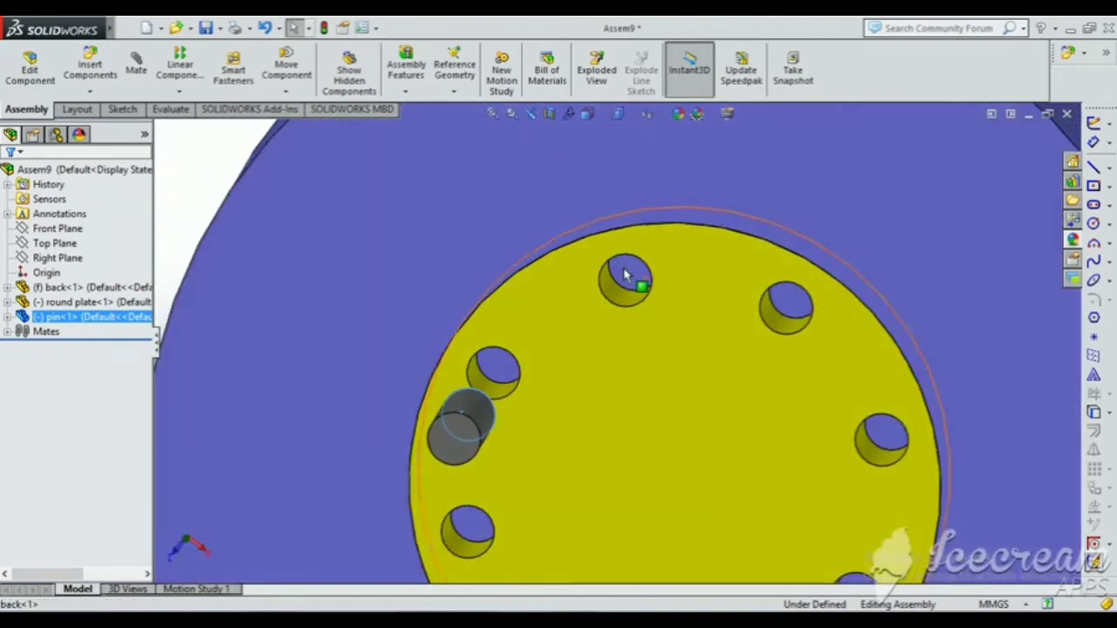
{"action": "left_click", "coordinate": [136, 65]}
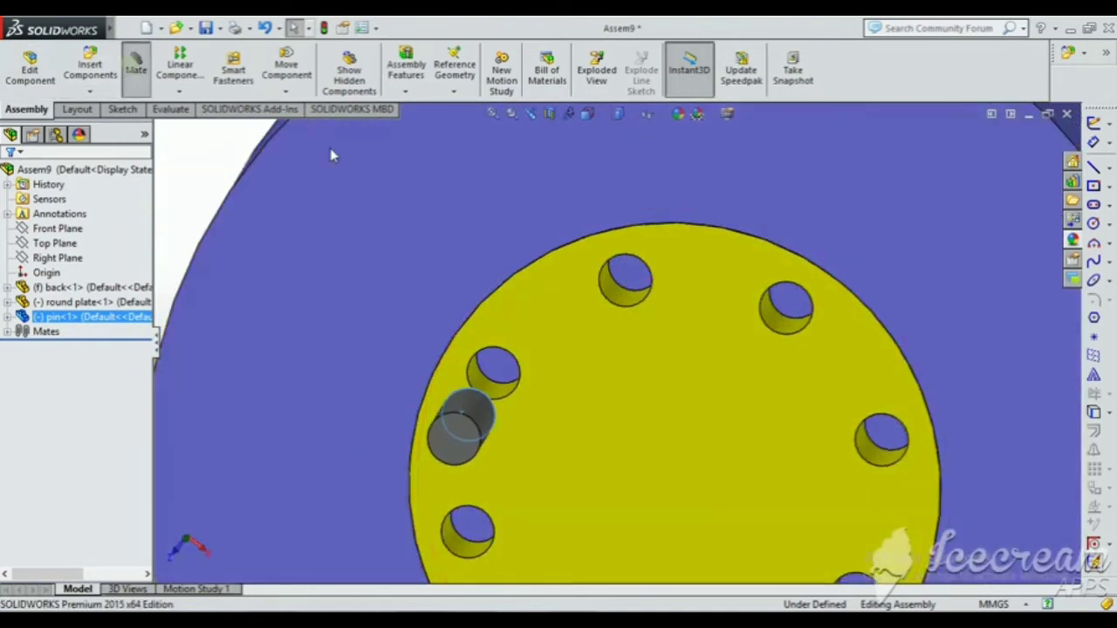
{"action": "left_click", "coordinate": [630, 277]}
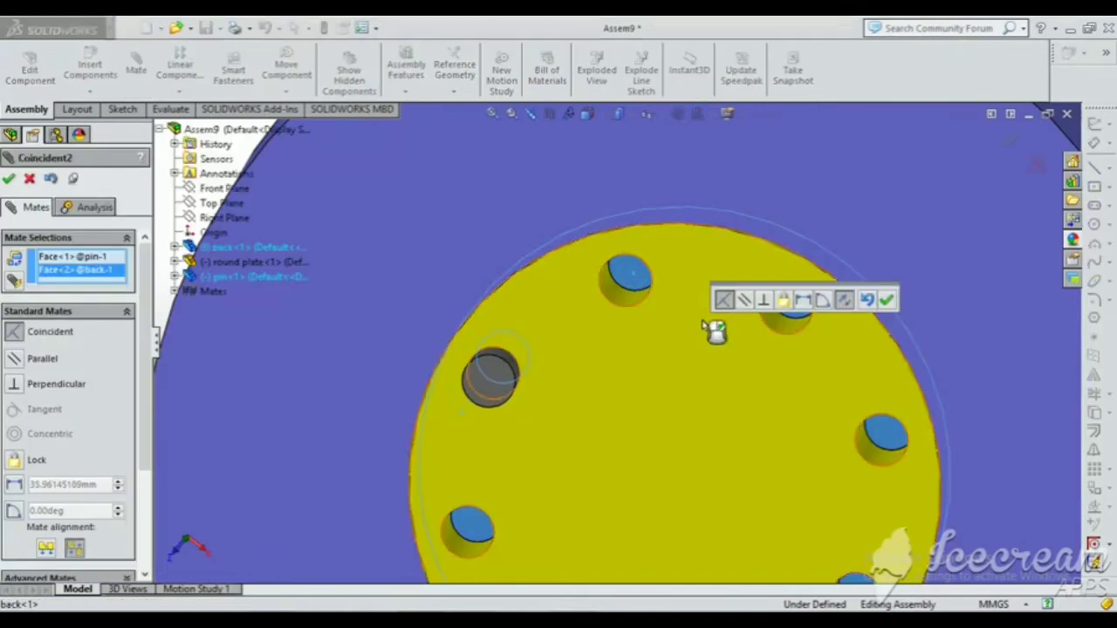
{"action": "left_click", "coordinate": [888, 301]}
{"action": "scroll", "coordinate": [563, 353], "scroll_direction": "up", "scroll_amount": 5}
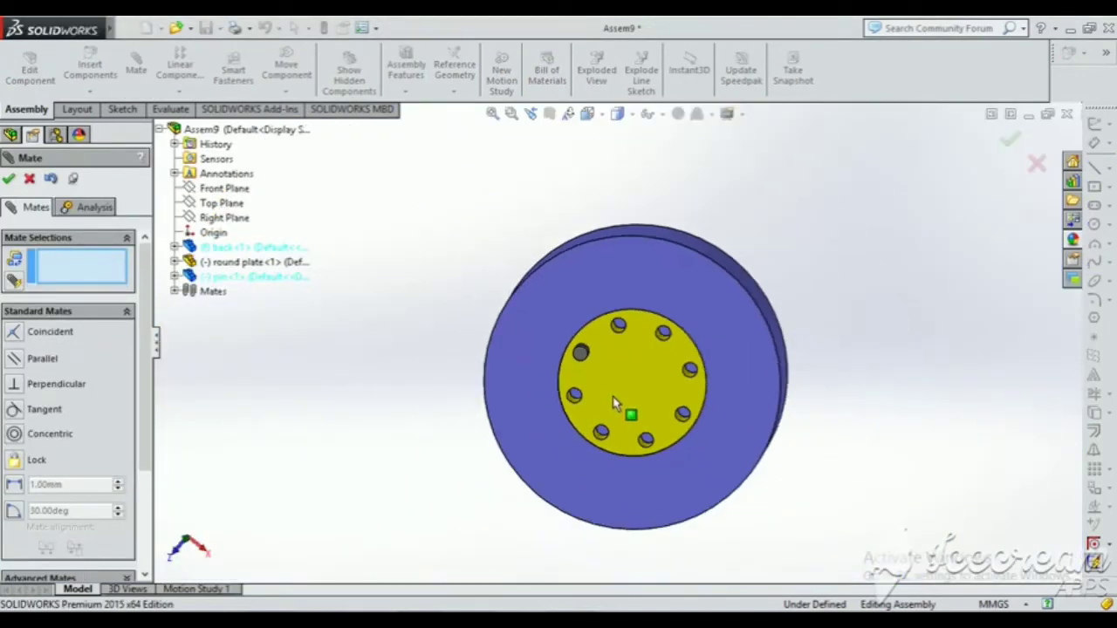
{"action": "middle_click_drag", "start_coordinate": [613, 400], "coordinate": [681, 261]}
{"action": "left_click", "coordinate": [1011, 140]}
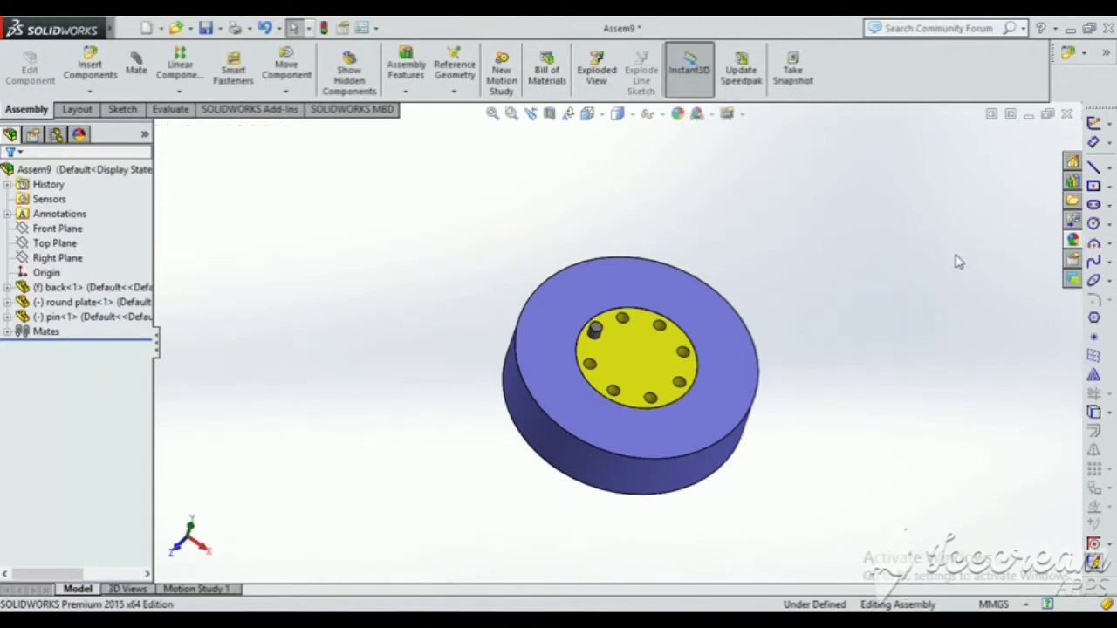
- Set up a circular component pattern of the pin around the back part's outer cylindrical face
{"action": "middle_click_drag", "start_coordinate": [786, 377], "coordinate": [750, 454]}
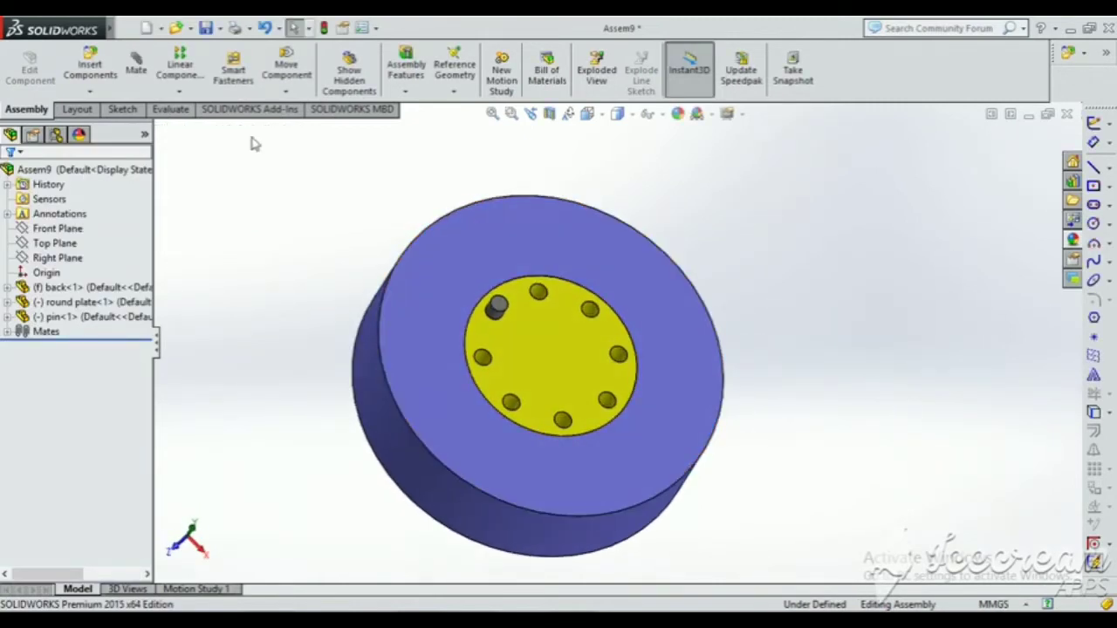
{"action": "left_click", "coordinate": [181, 92]}
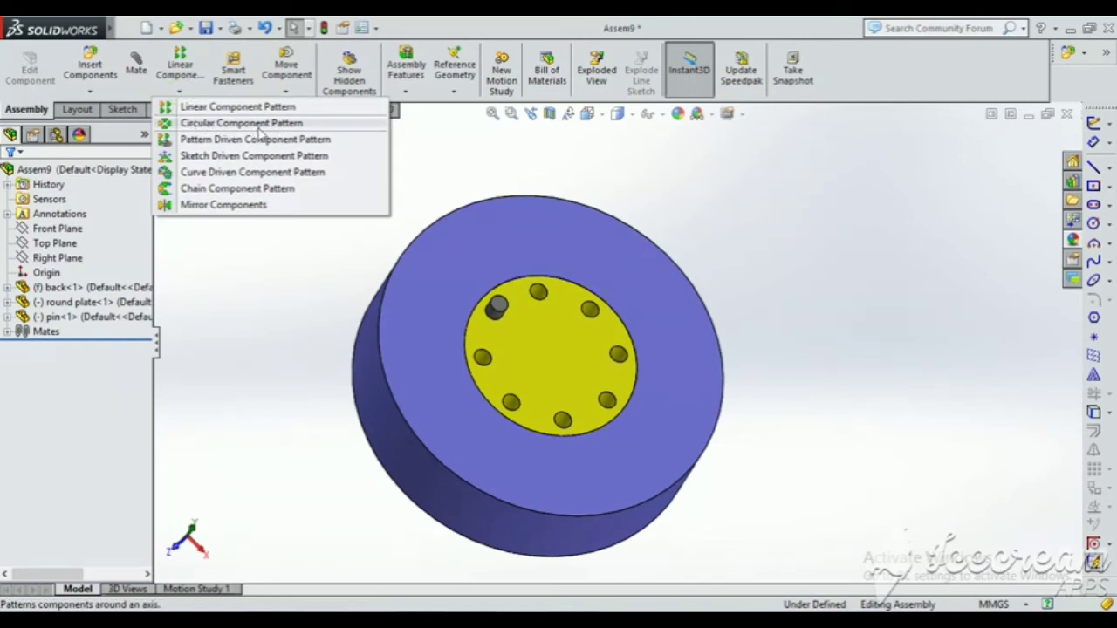
{"action": "left_click", "coordinate": [210, 125]}
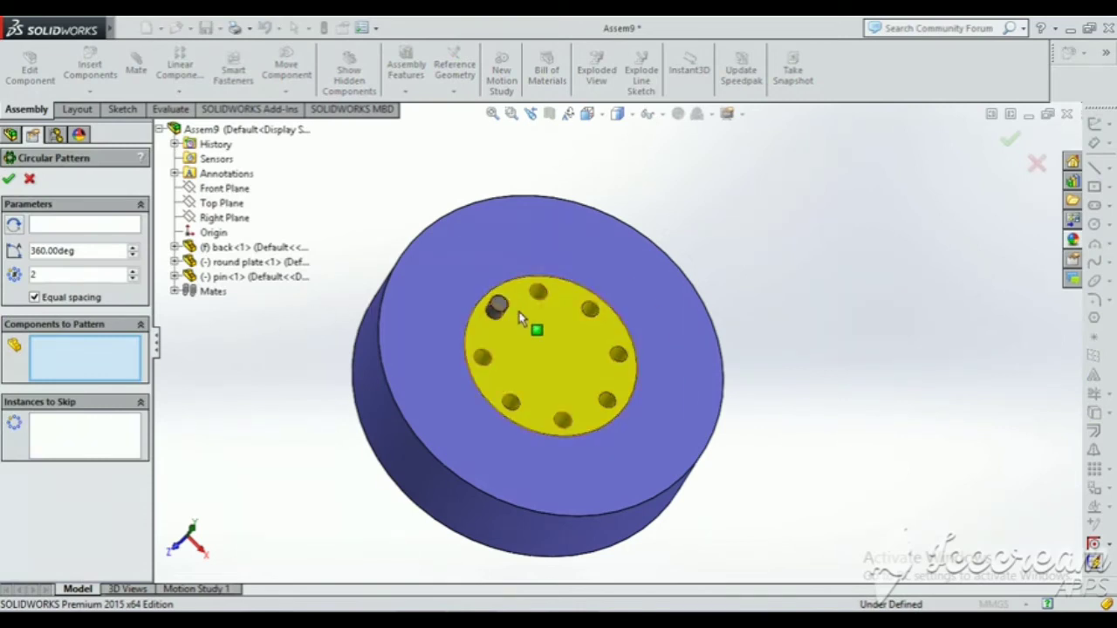
{"action": "left_click", "coordinate": [496, 305]}
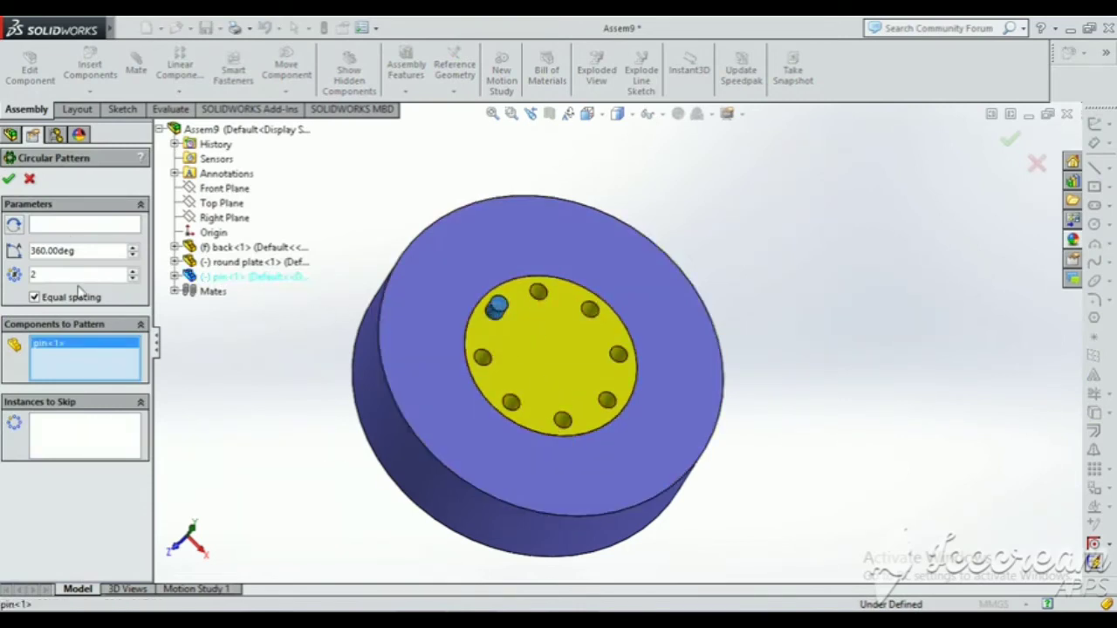
{"action": "left_click", "coordinate": [64, 226]}
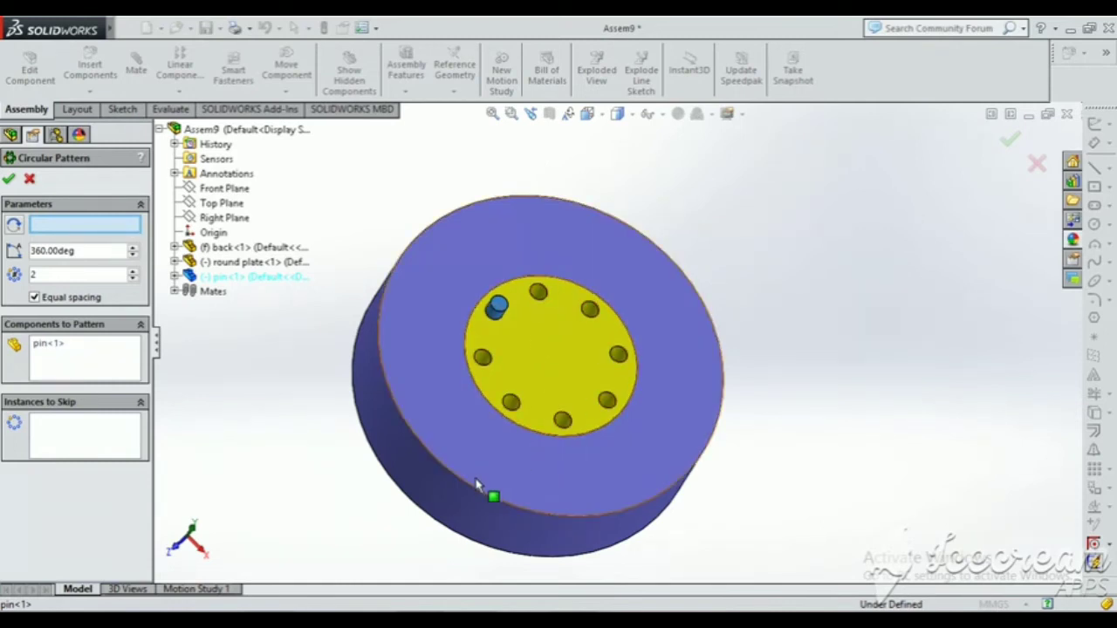
{"action": "left_click", "coordinate": [464, 505]}
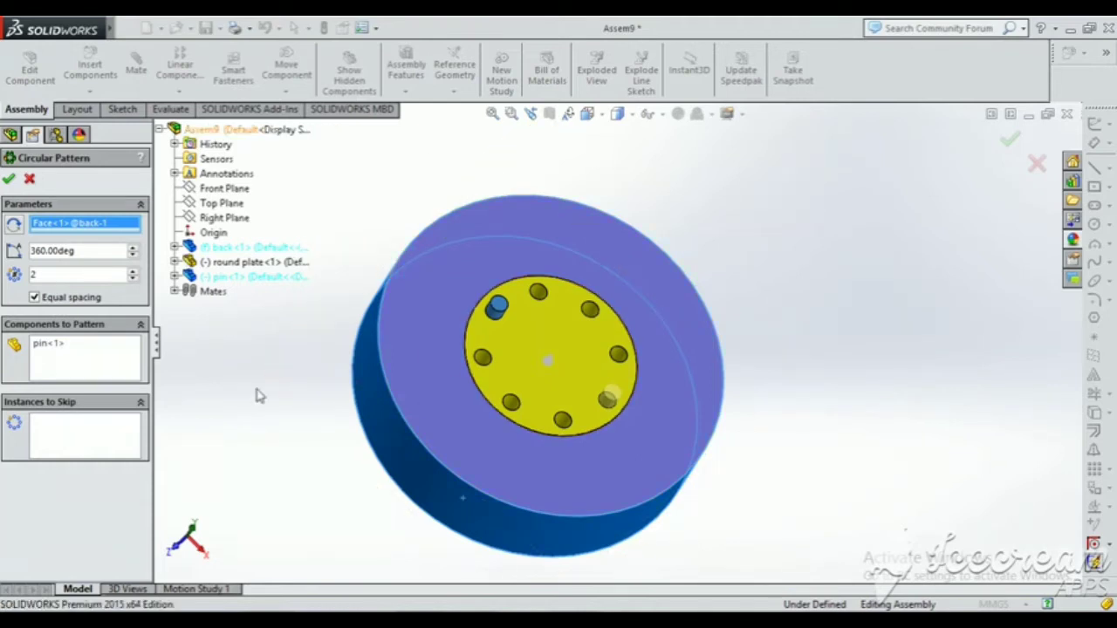
{"action": "middle_click_drag", "start_coordinate": [522, 353], "coordinate": [471, 254]}
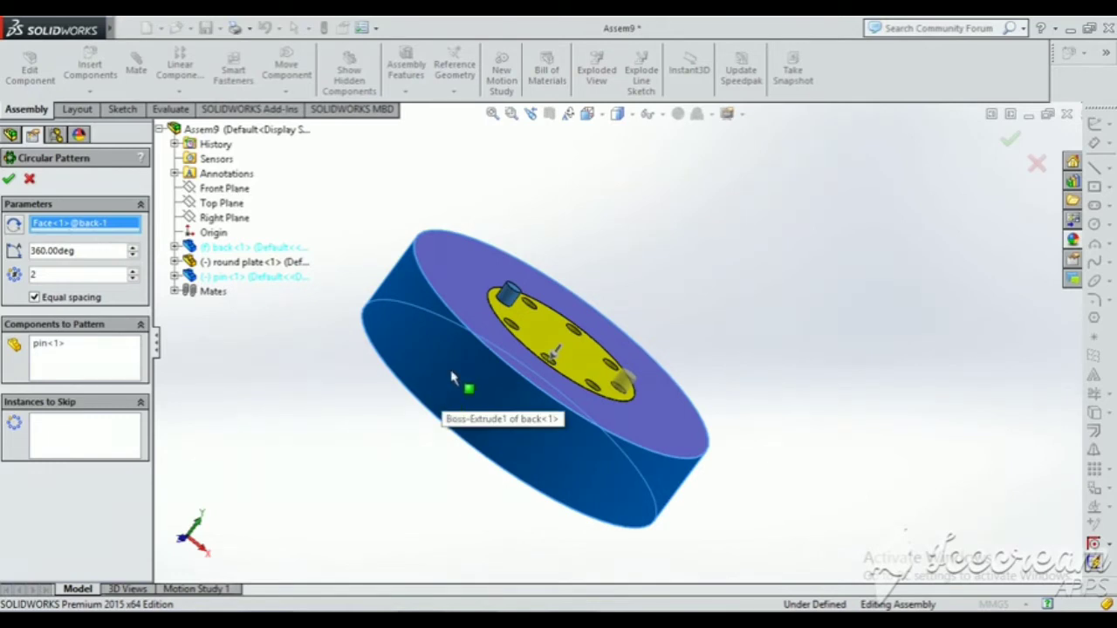
{"action": "middle_click_drag", "start_coordinate": [642, 302], "coordinate": [561, 343]}
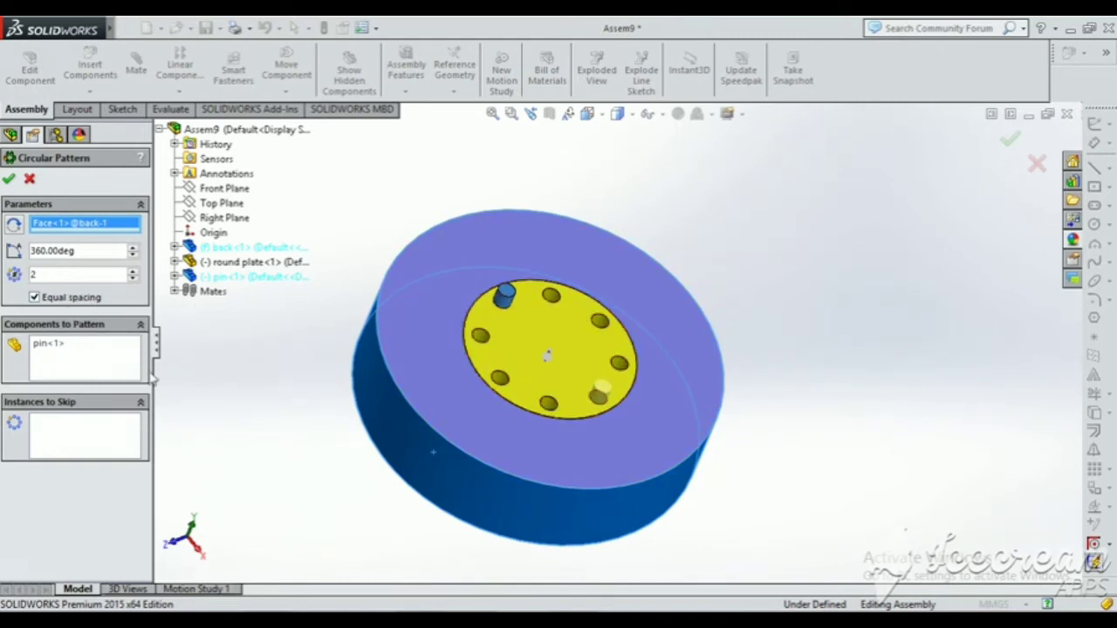
- Set the pin's circular pattern to 8 instances
{"action": "left_click", "coordinate": [134, 272]}
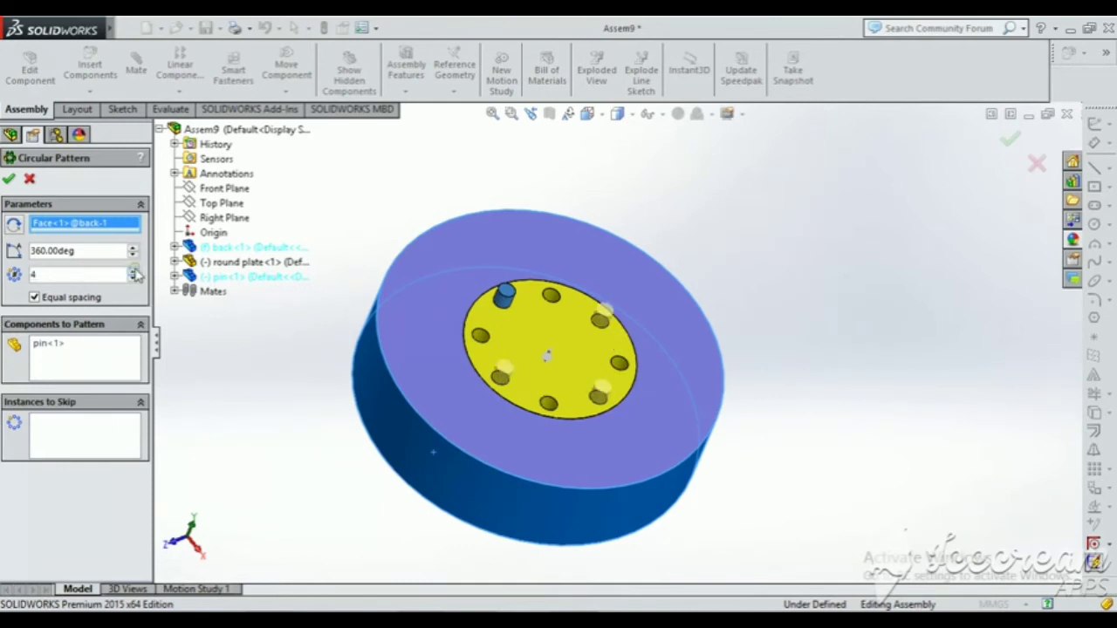
{"action": "left_click", "coordinate": [134, 272]}
{"action": "left_click", "coordinate": [134, 272]}
{"action": "left_click", "coordinate": [133, 272]}
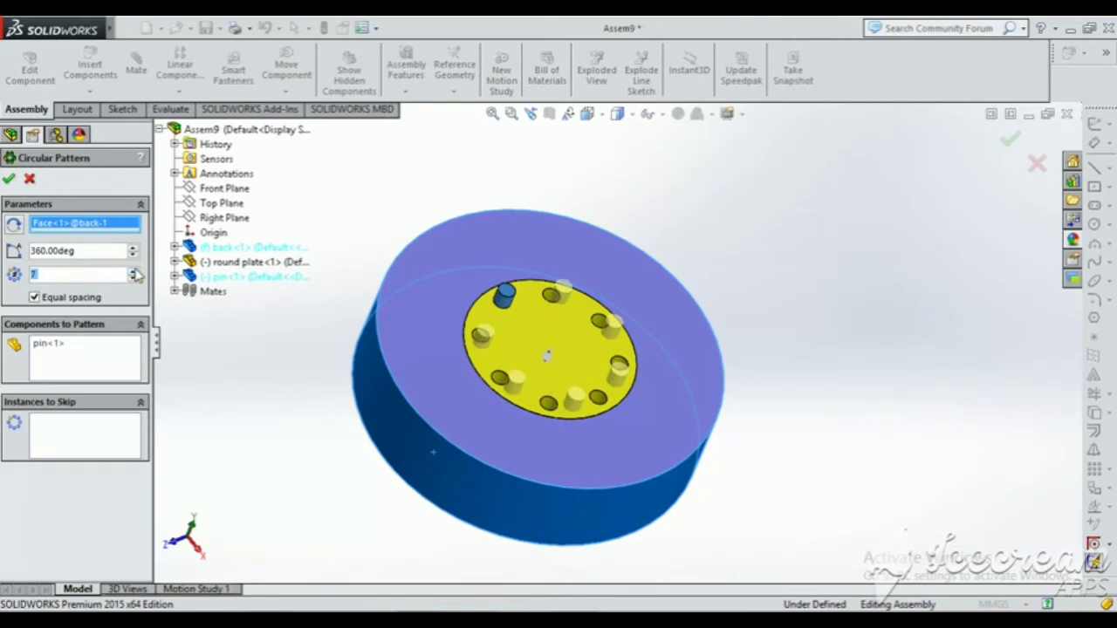
{"action": "left_click", "coordinate": [133, 273]}
- Try the eight-pin pattern at 45 degrees without equal spacing, and restore equal spacing over 360 degrees
{"action": "middle_click_drag", "start_coordinate": [643, 274], "coordinate": [628, 317]}
{"action": "scroll", "coordinate": [539, 381], "scroll_direction": "down", "scroll_amount": 4}
{"action": "middle_click_drag", "start_coordinate": [561, 360], "coordinate": [525, 257]}
{"action": "scroll", "coordinate": [511, 352], "scroll_direction": "up", "scroll_amount": 6}
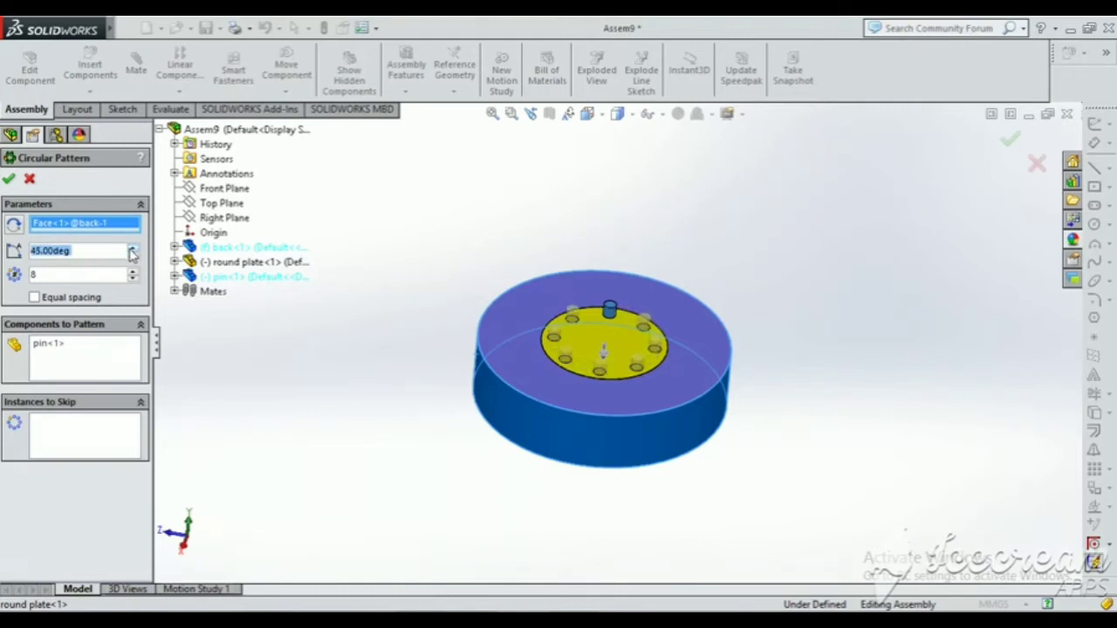
{"action": "scroll", "coordinate": [537, 323], "scroll_direction": "down", "scroll_amount": 6}
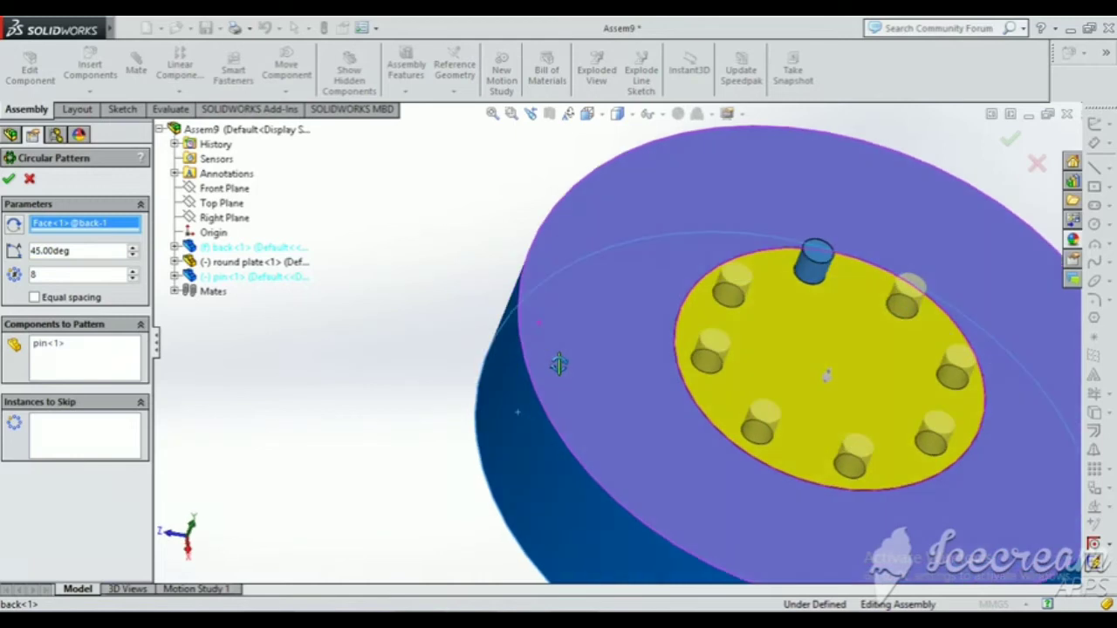
{"action": "scroll", "coordinate": [808, 441], "scroll_direction": "up", "scroll_amount": 4}
{"action": "scroll", "coordinate": [741, 459], "scroll_direction": "down", "scroll_amount": 4}
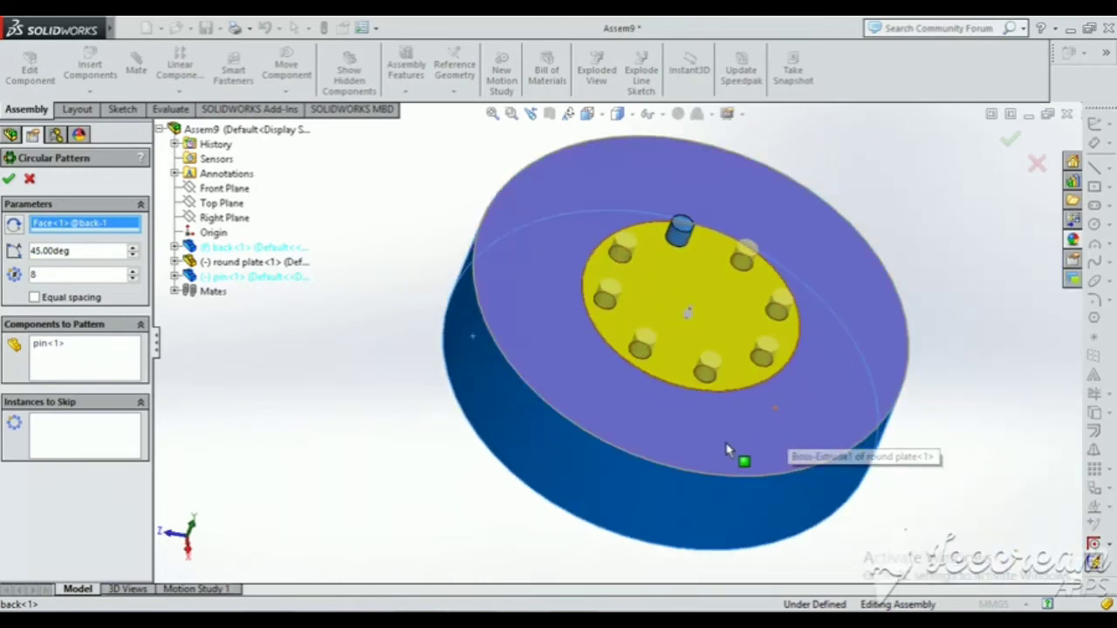
{"action": "middle_click_drag", "start_coordinate": [611, 367], "coordinate": [586, 369]}
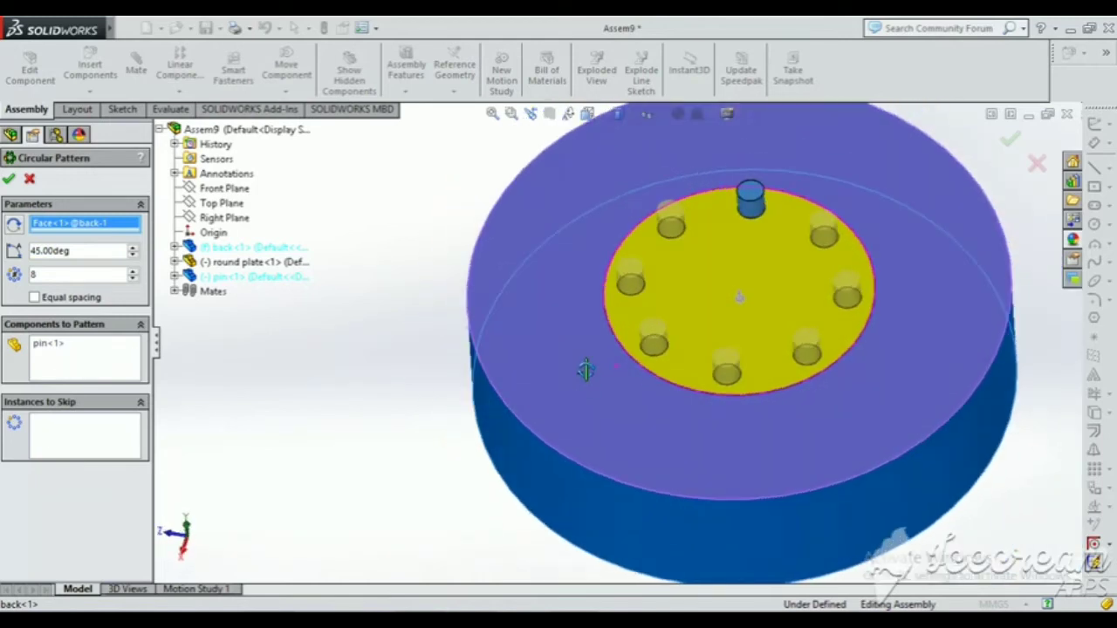
{"action": "scroll", "coordinate": [698, 254], "scroll_direction": "down", "scroll_amount": 5}
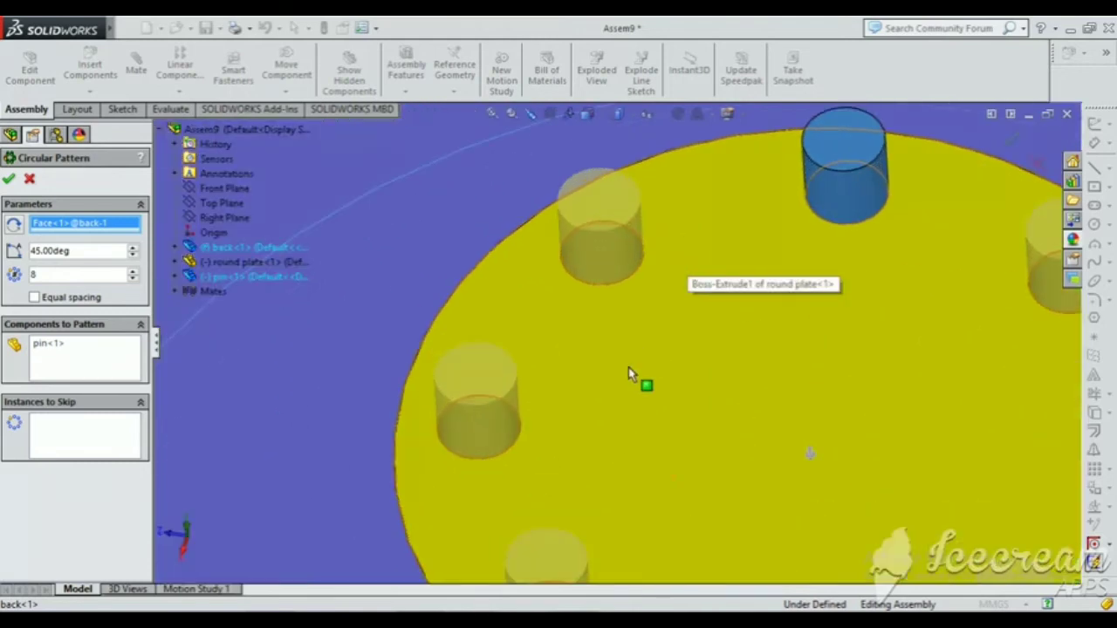
{"action": "key", "text": "f"}
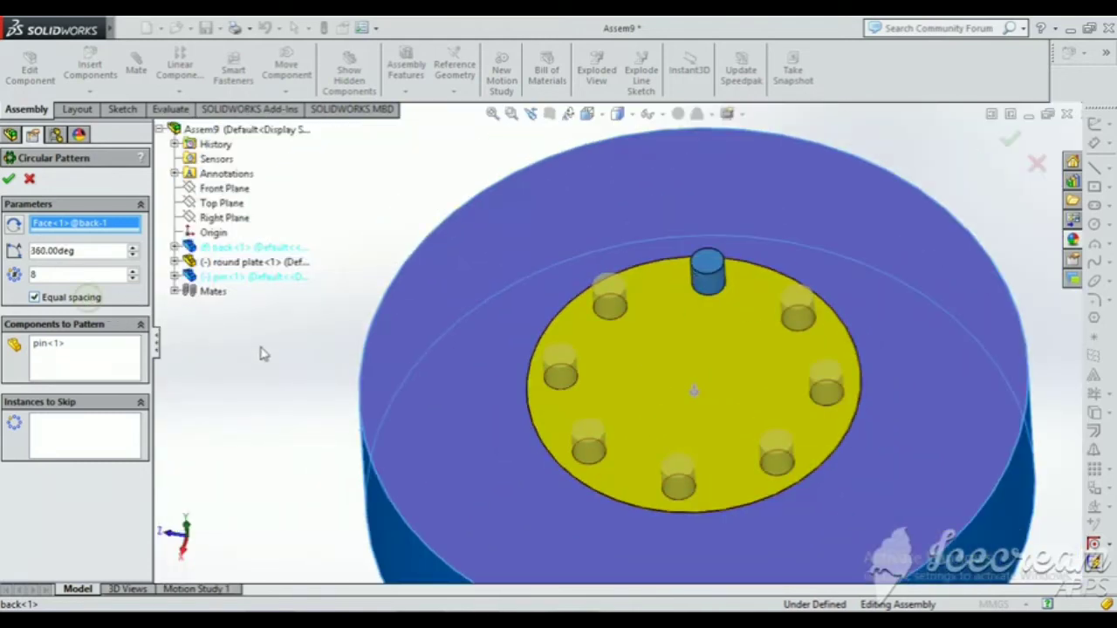
- Check the preview and create the circular pattern of eight equally spaced pins over 360 degrees
{"action": "scroll", "coordinate": [589, 436], "scroll_direction": "up", "scroll_amount": 5}
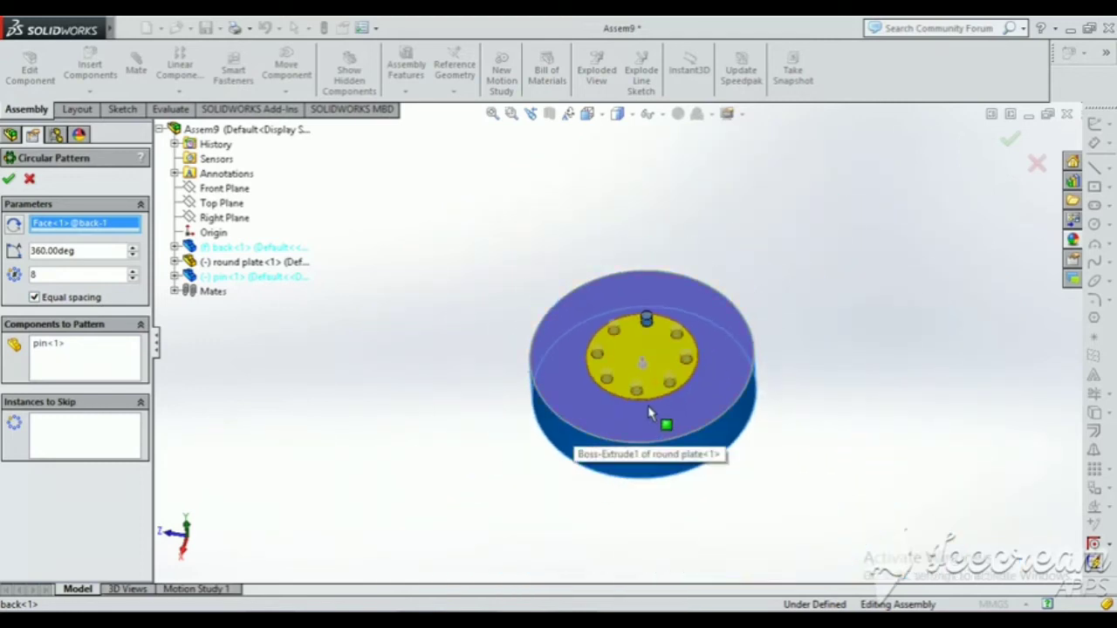
{"action": "middle_click_drag", "start_coordinate": [649, 414], "coordinate": [648, 476]}
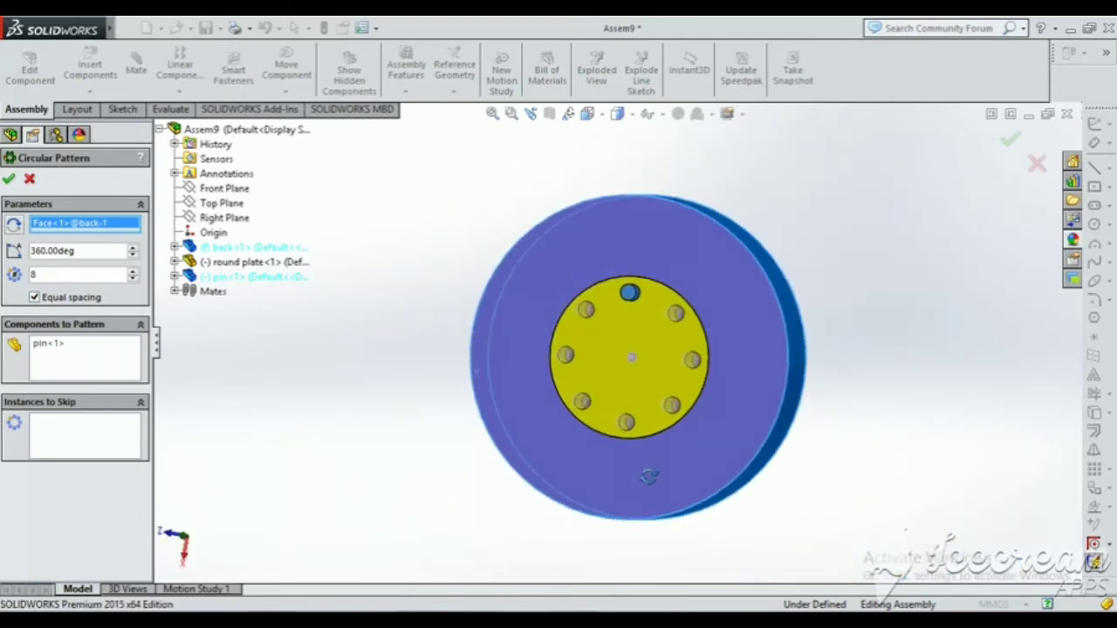
{"action": "scroll", "coordinate": [603, 412], "scroll_direction": "down", "scroll_amount": 2}
{"action": "middle_click_drag", "start_coordinate": [605, 396], "coordinate": [571, 360]}
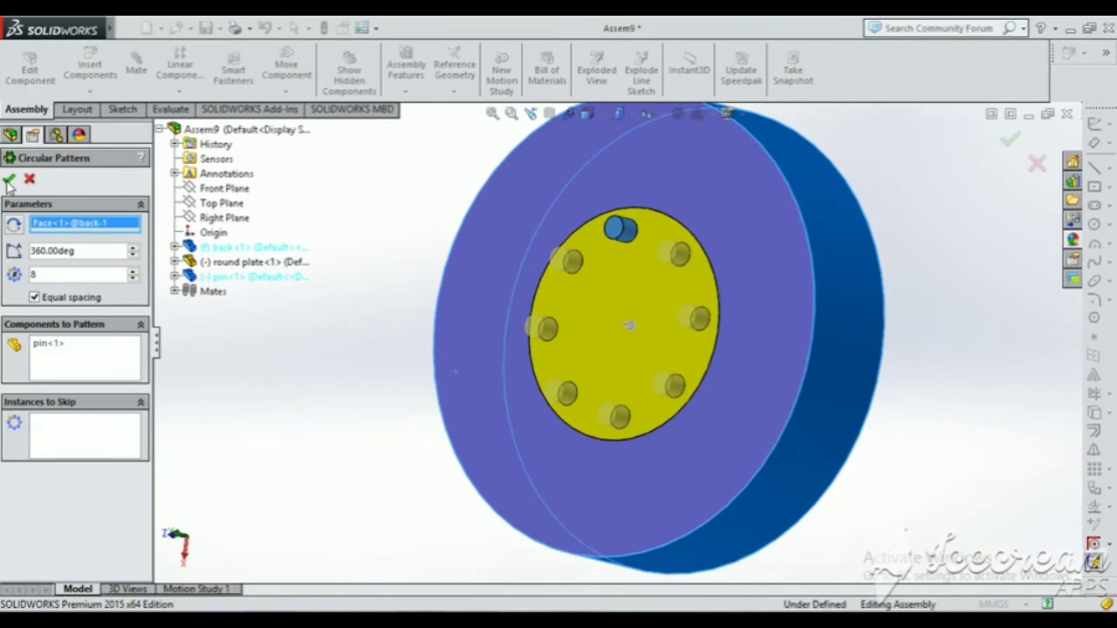
{"action": "key", "text": "Return"}
{"action": "left_click", "coordinate": [351, 362]}
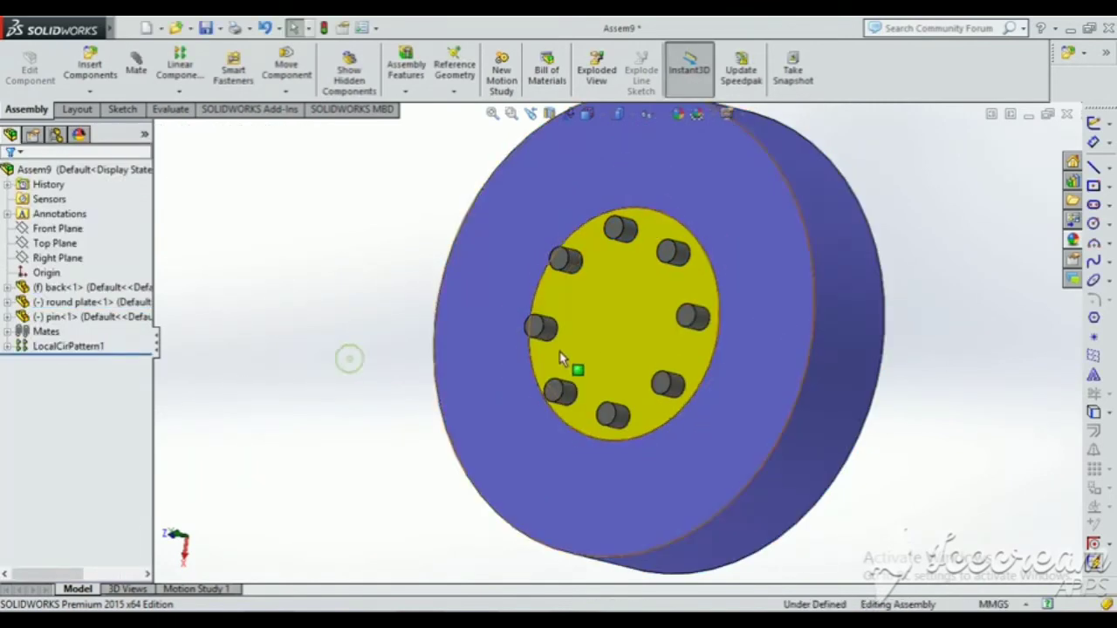
{"action": "scroll", "coordinate": [602, 368], "scroll_direction": "down", "scroll_amount": 1}
{"action": "middle_click_drag", "start_coordinate": [602, 368], "coordinate": [581, 304]}
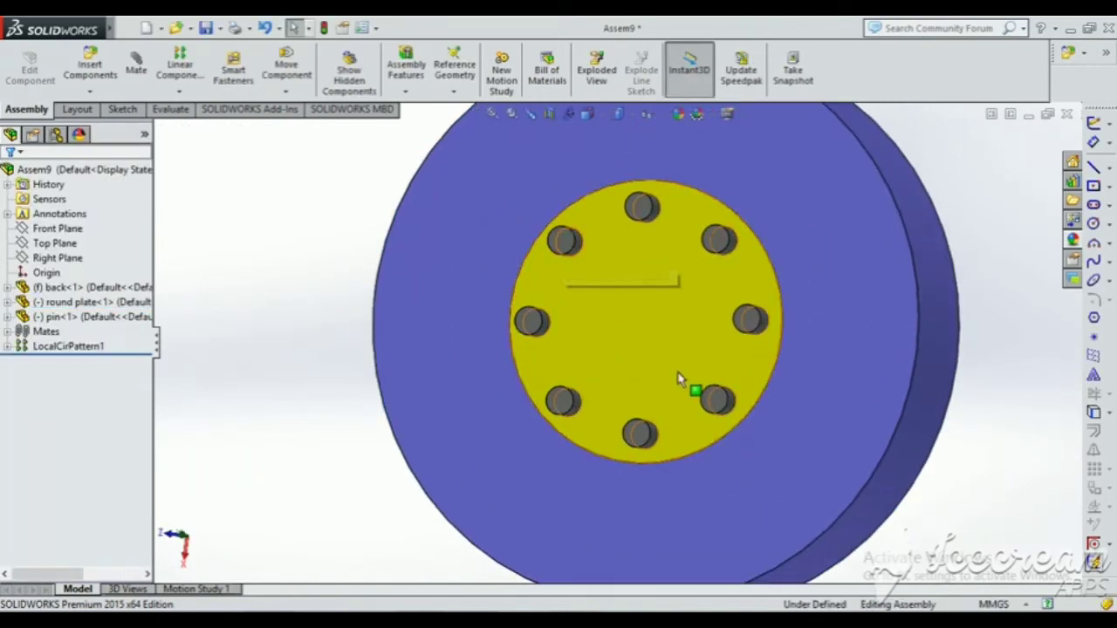
- Edit the circular pin pattern to skip the opposite instances 4 and 8
{"action": "left_click", "coordinate": [39, 346]}
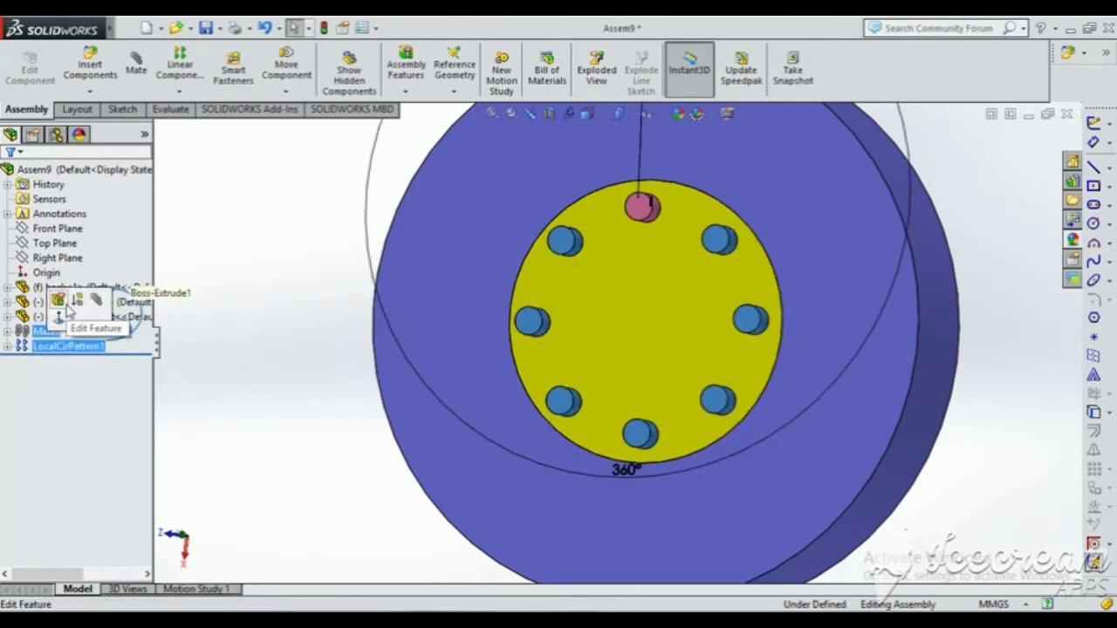
{"action": "left_click", "coordinate": [58, 301]}
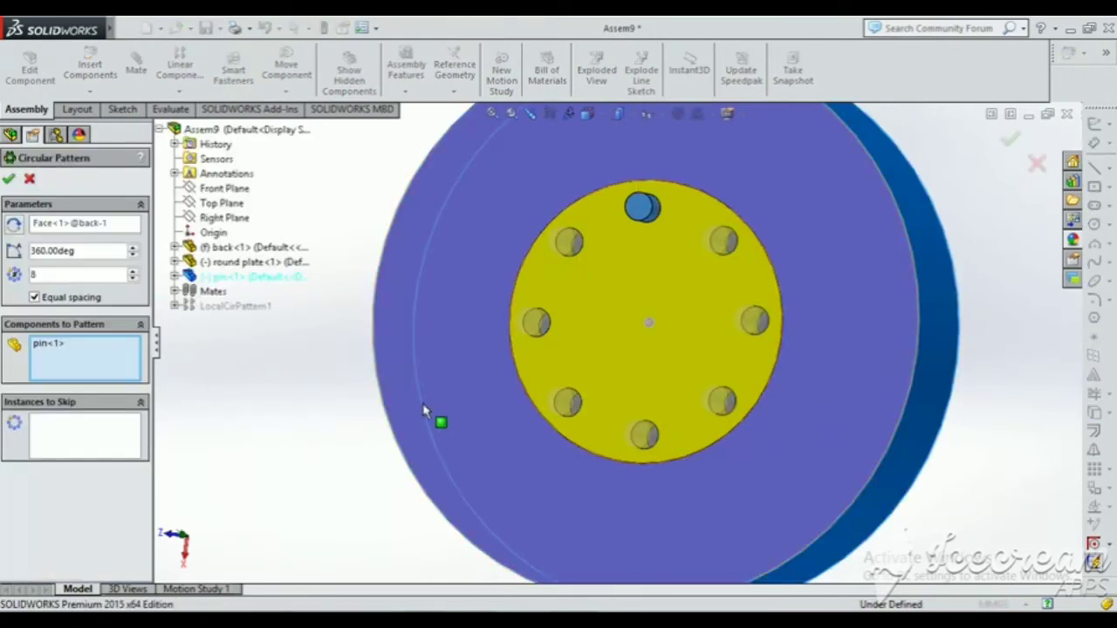
{"action": "left_click", "coordinate": [74, 438]}
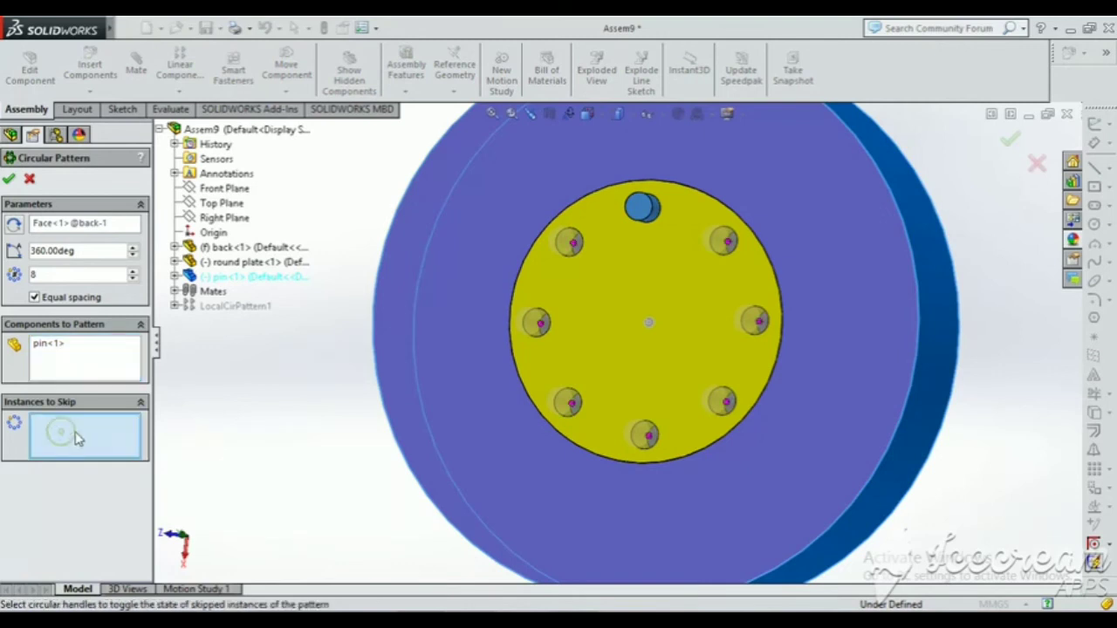
{"action": "left_click", "coordinate": [572, 245]}
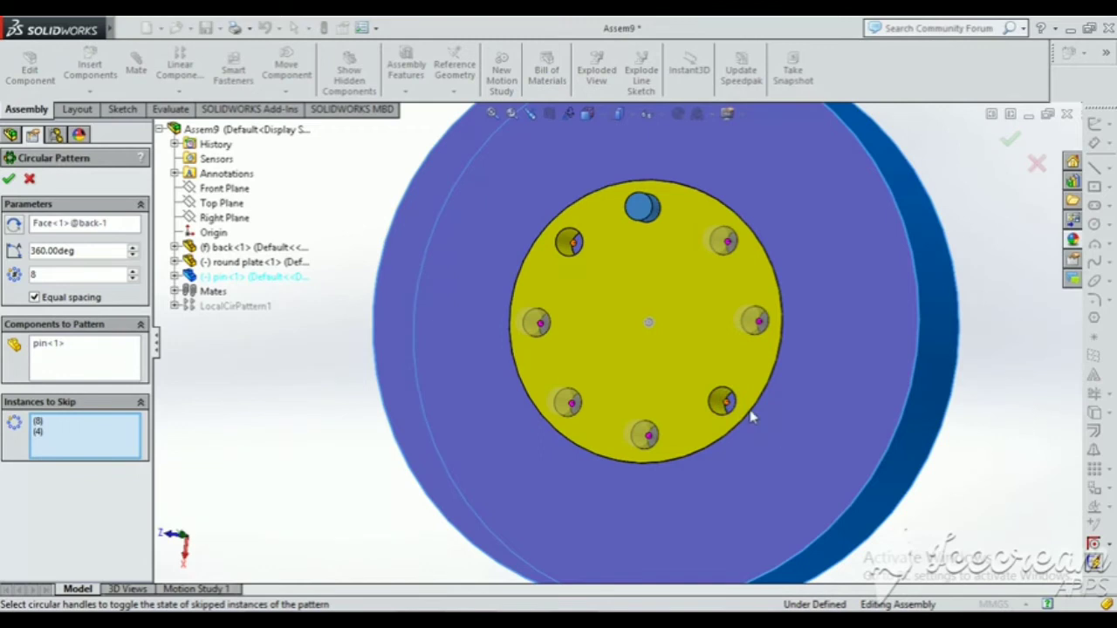
{"action": "scroll", "coordinate": [753, 417], "scroll_direction": "up", "scroll_amount": 3}
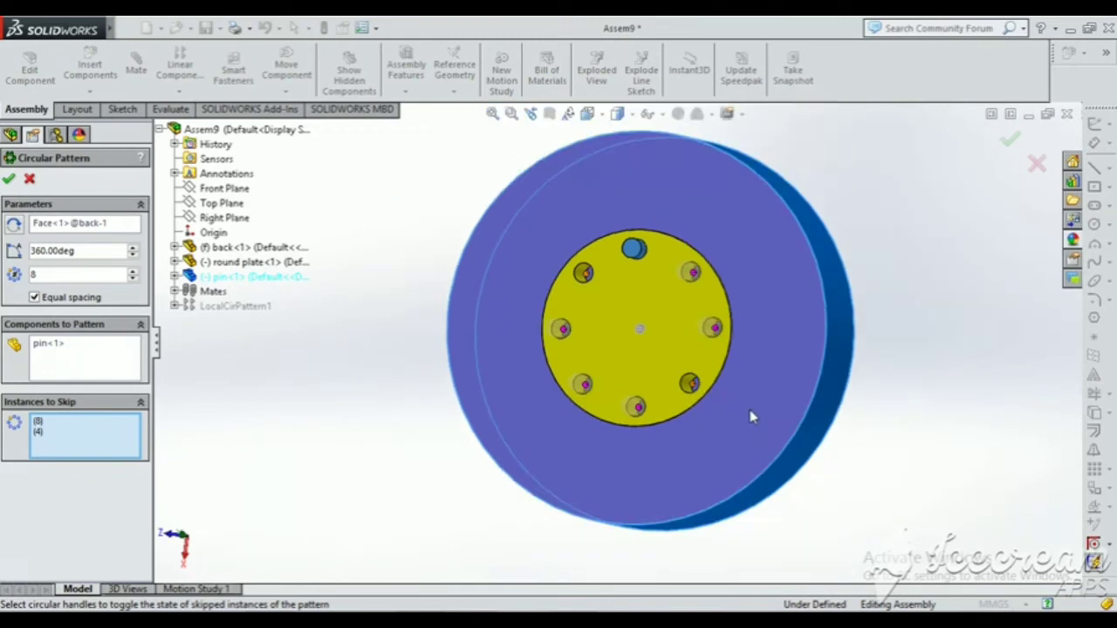
{"action": "left_click", "coordinate": [1012, 142]}
{"action": "middle_click_drag", "start_coordinate": [643, 337], "coordinate": [763, 239]}
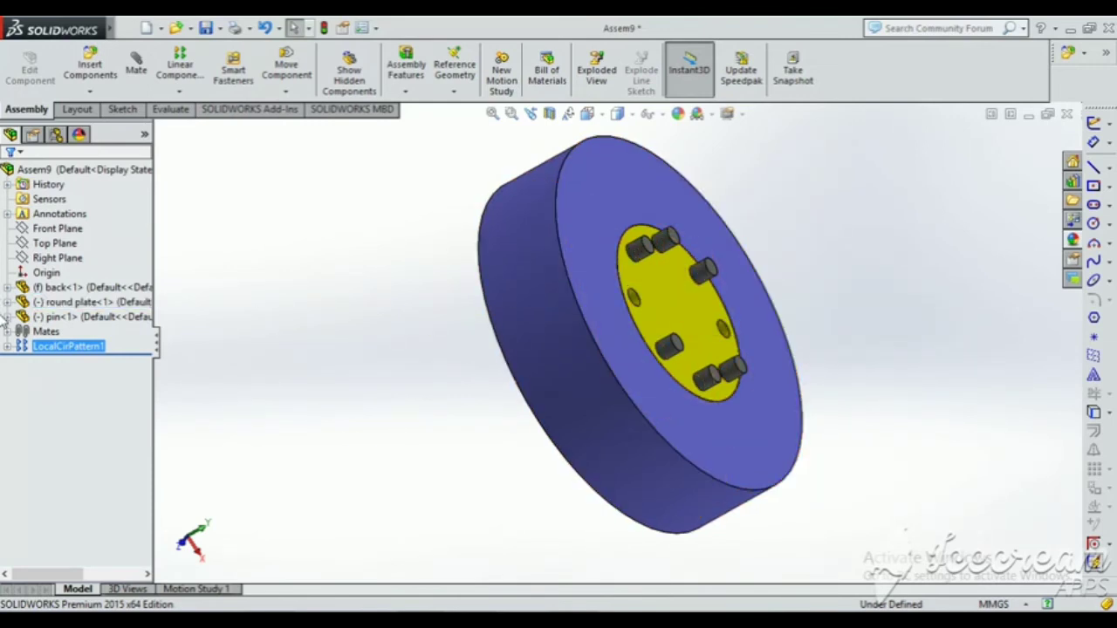
- Examine the round plate's existing coincident and concentric mates to see how it is constrained
{"action": "left_click", "coordinate": [689, 314]}
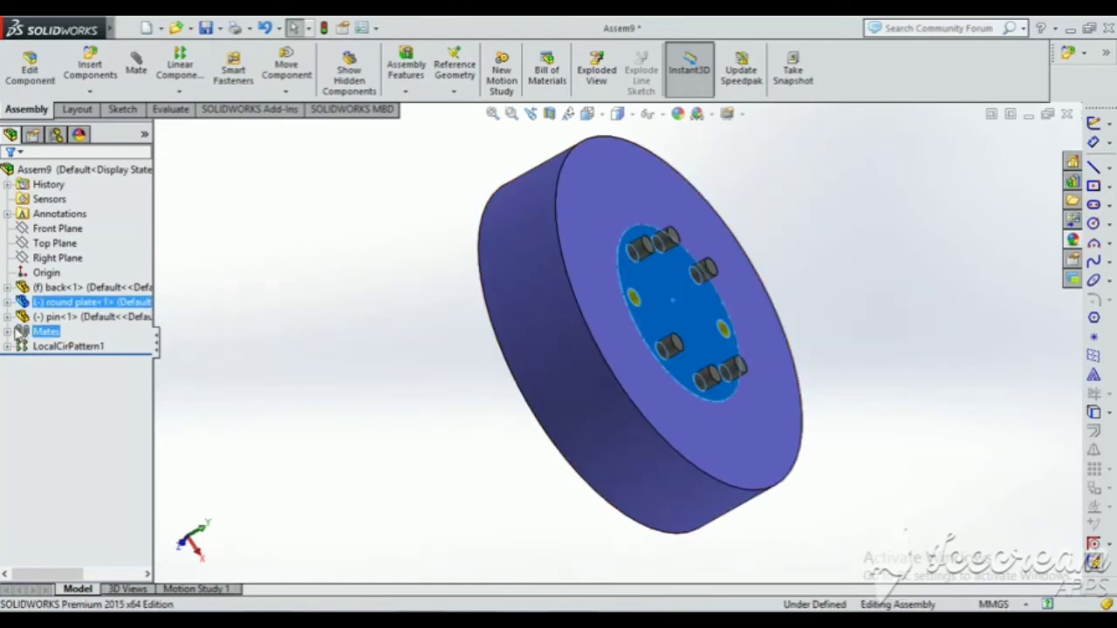
{"action": "left_click", "coordinate": [7, 302]}
{"action": "left_click", "coordinate": [23, 317]}
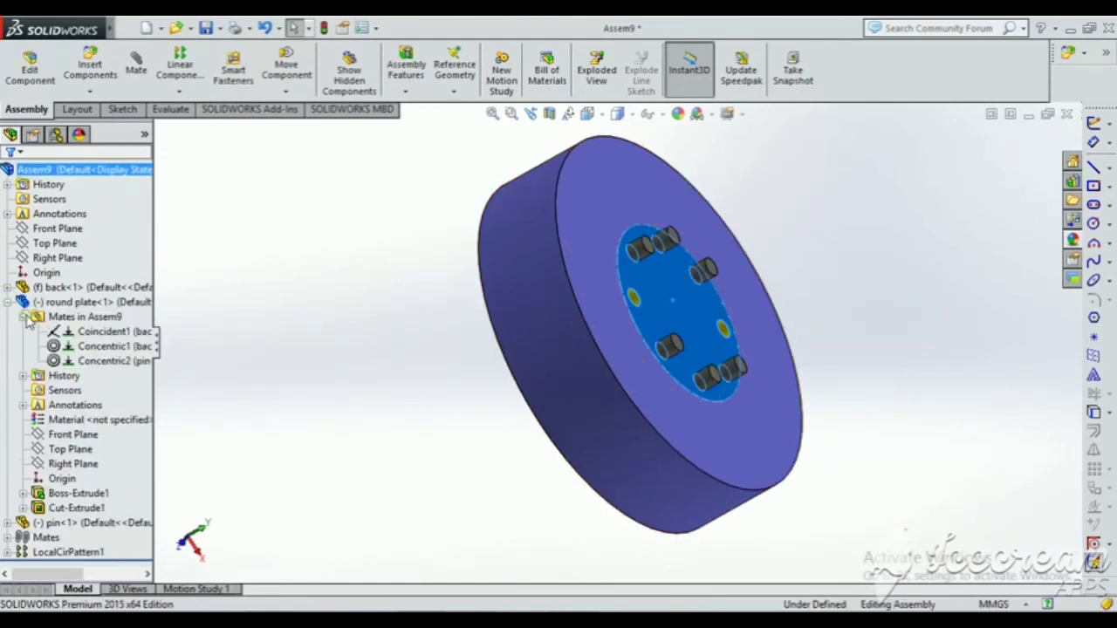
{"action": "left_click", "coordinate": [107, 331]}
{"action": "left_click", "coordinate": [113, 347]}
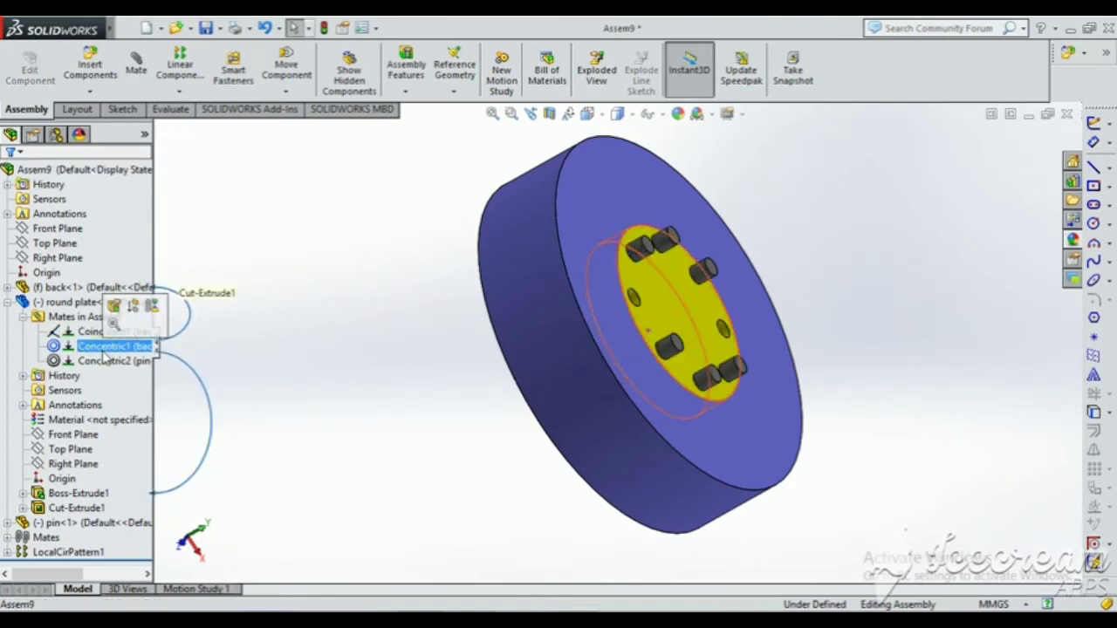
{"action": "middle_click_drag", "start_coordinate": [630, 252], "coordinate": [626, 313]}
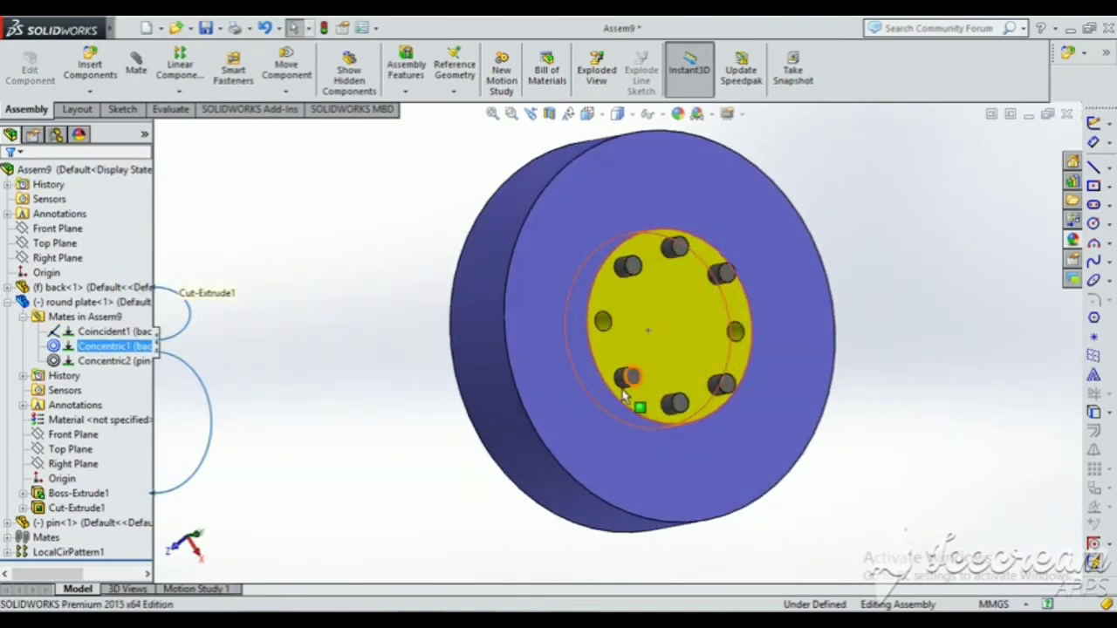
{"action": "middle_click_drag", "start_coordinate": [762, 306], "coordinate": [870, 242]}
{"action": "left_click", "coordinate": [834, 234]}
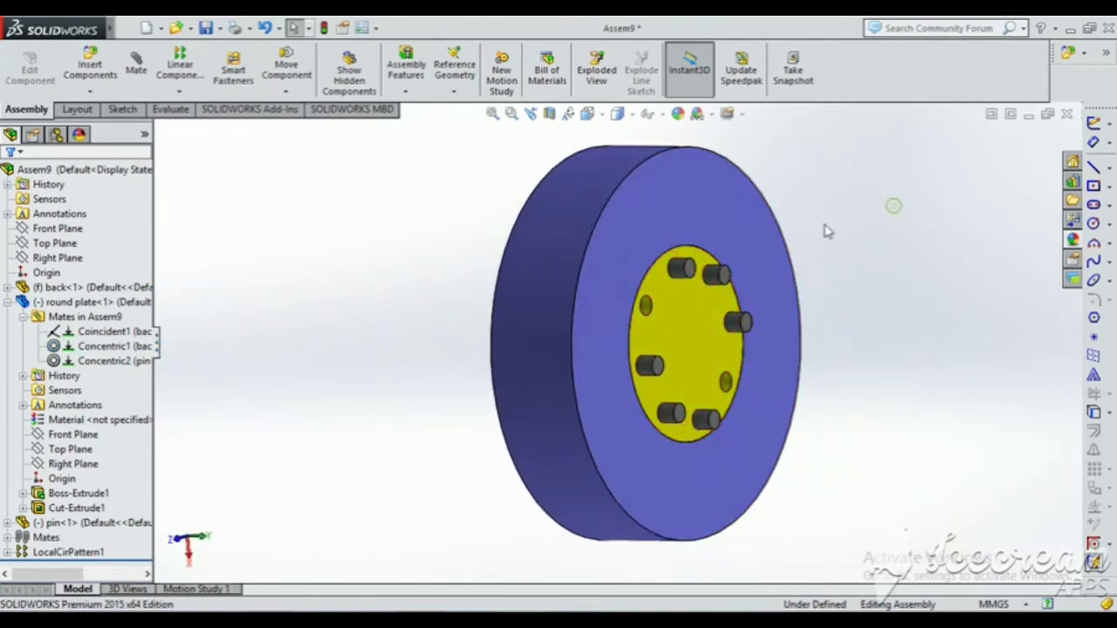
- Turn the pins and round plate about the back part's axis to test their remaining freedom of movement
{"action": "left_click", "coordinate": [678, 271]}
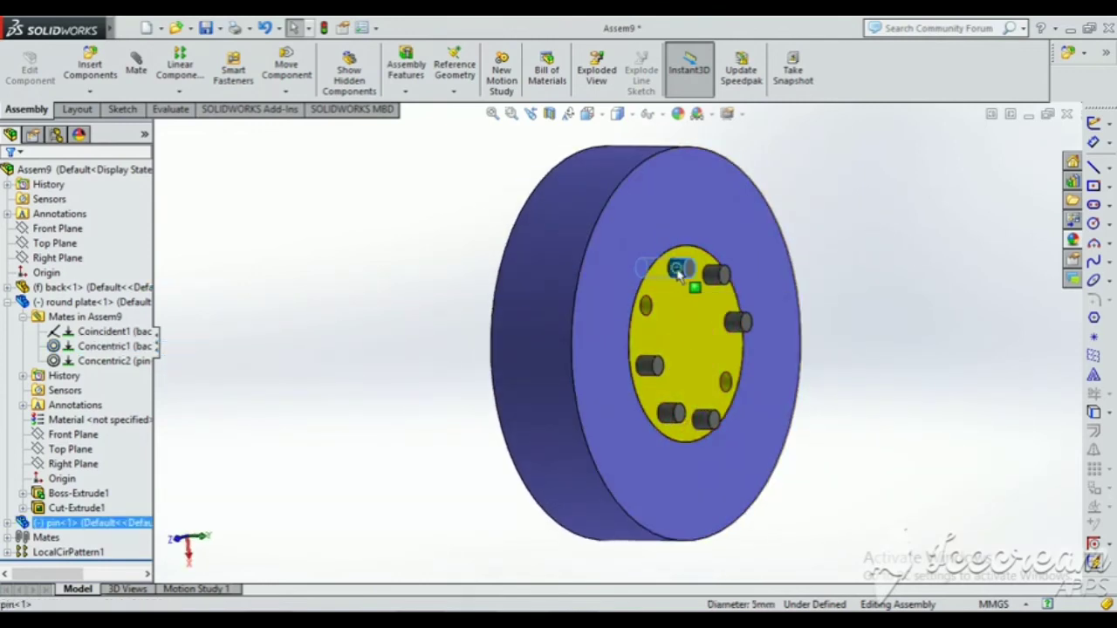
{"action": "left_click_drag", "start_coordinate": [678, 271], "coordinate": [734, 366]}
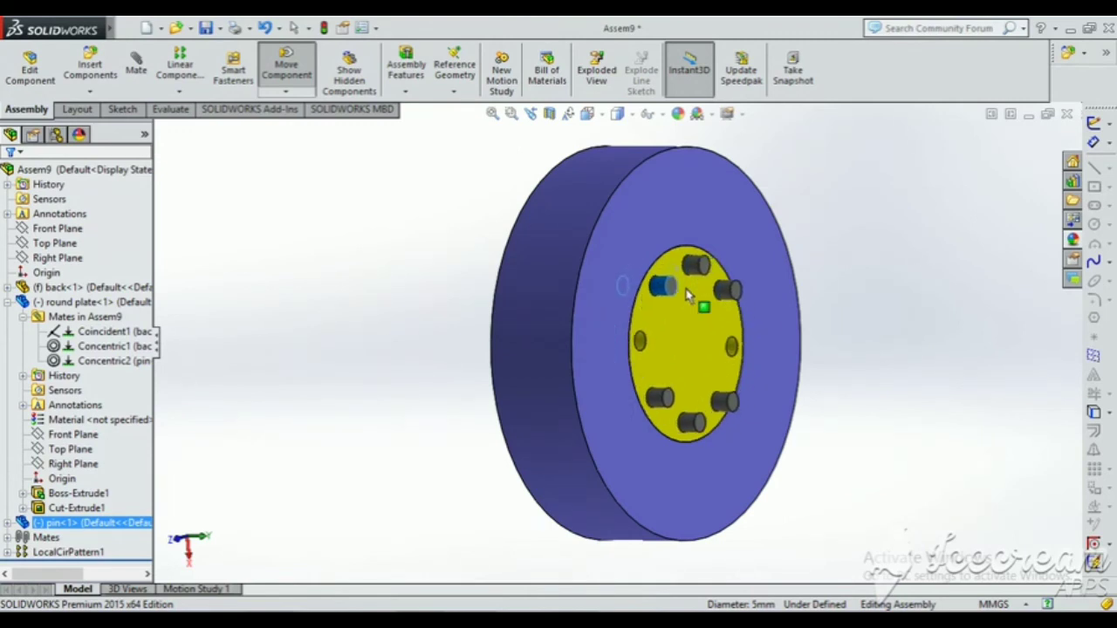
{"action": "left_click_drag", "start_coordinate": [654, 353], "coordinate": [745, 385]}
{"action": "middle_click_drag", "start_coordinate": [745, 386], "coordinate": [572, 395]}
{"action": "left_click_drag", "start_coordinate": [658, 392], "coordinate": [626, 256]}
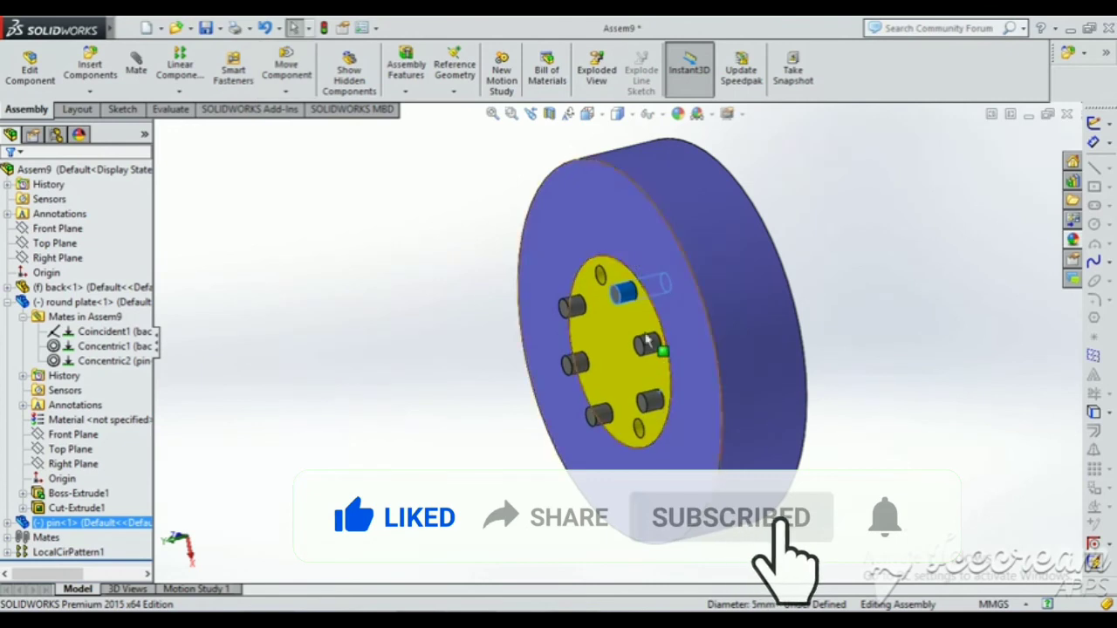
{"action": "middle_click_drag", "start_coordinate": [642, 338], "coordinate": [687, 343]}
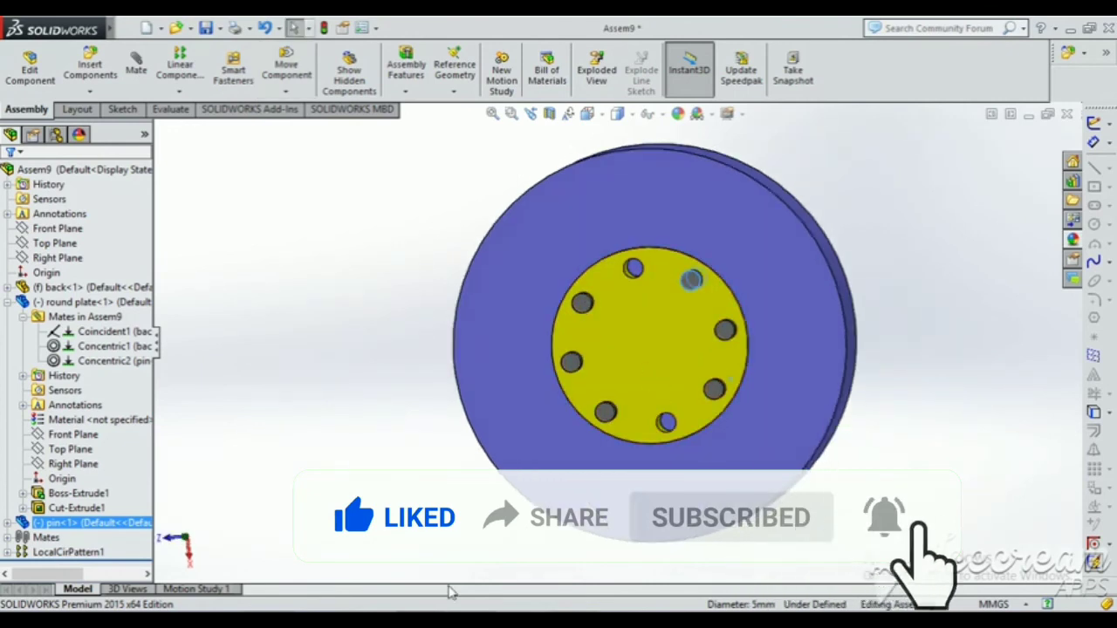
- Add a coincident mate between the round plate's Right Plane and the back part's Front Plane
{"action": "middle_click_drag", "start_coordinate": [578, 516], "coordinate": [668, 337]}
{"action": "left_click", "coordinate": [668, 337]}
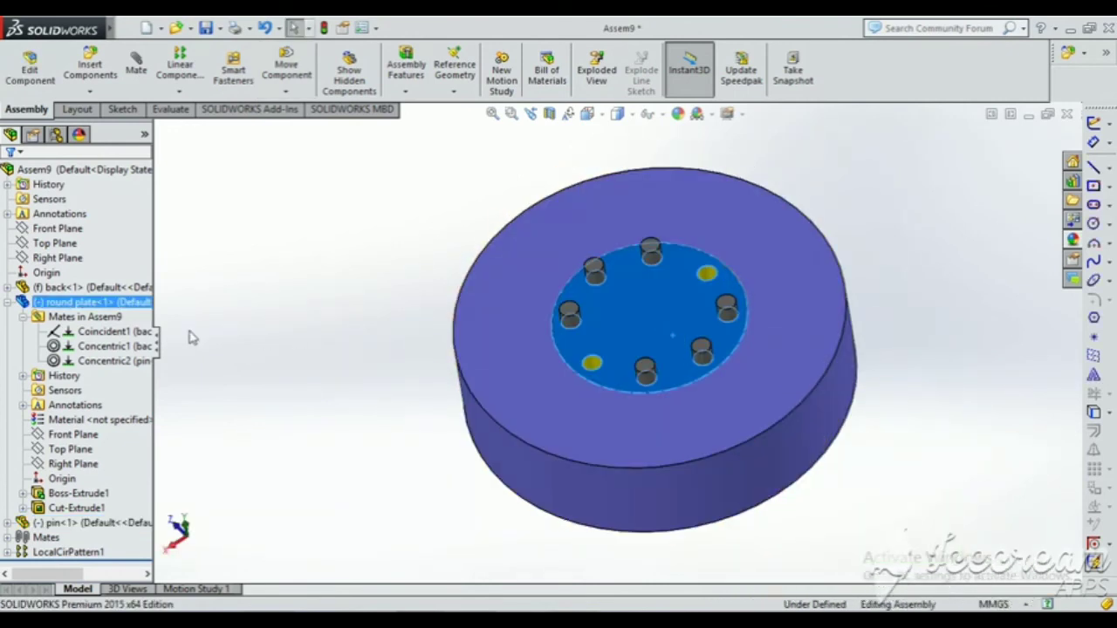
{"action": "left_click", "coordinate": [72, 465]}
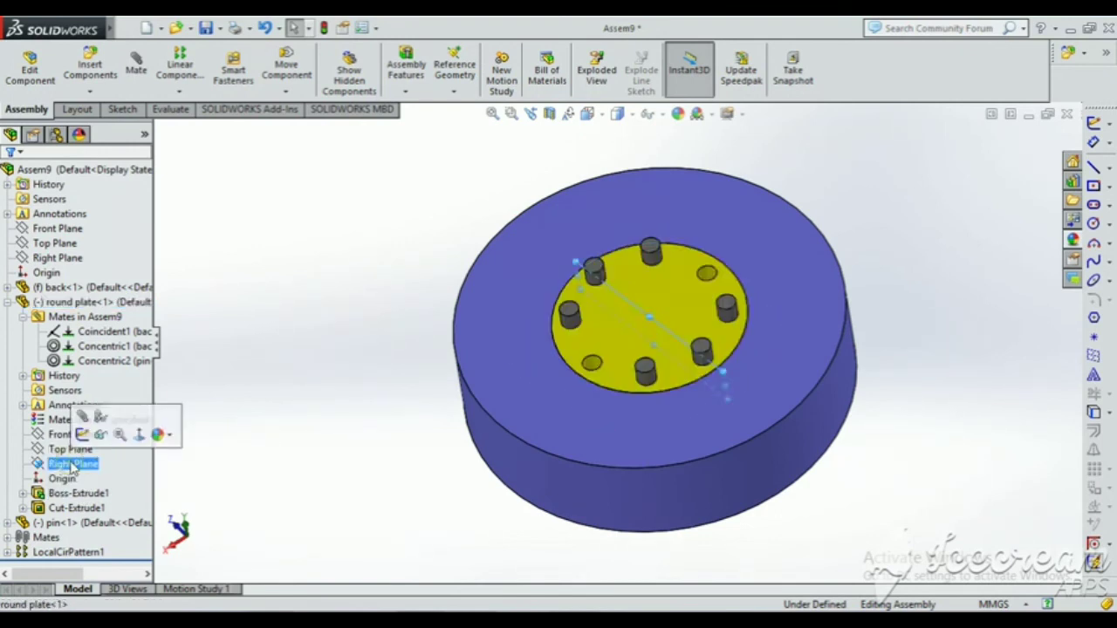
{"action": "left_click", "coordinate": [7, 288]}
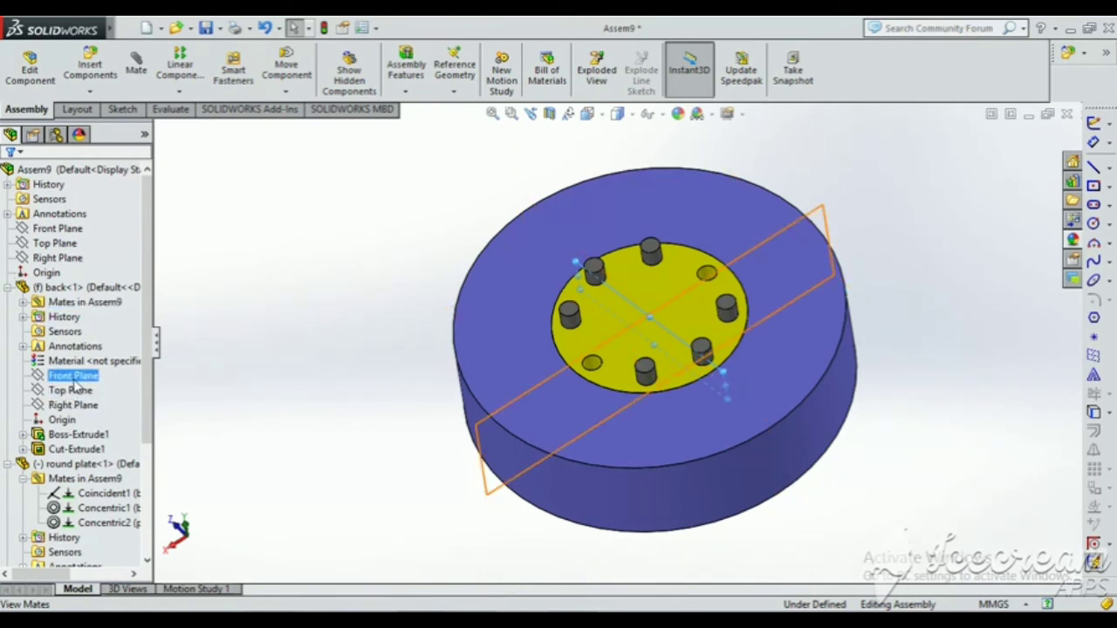
{"action": "left_click", "coordinate": [136, 70]}
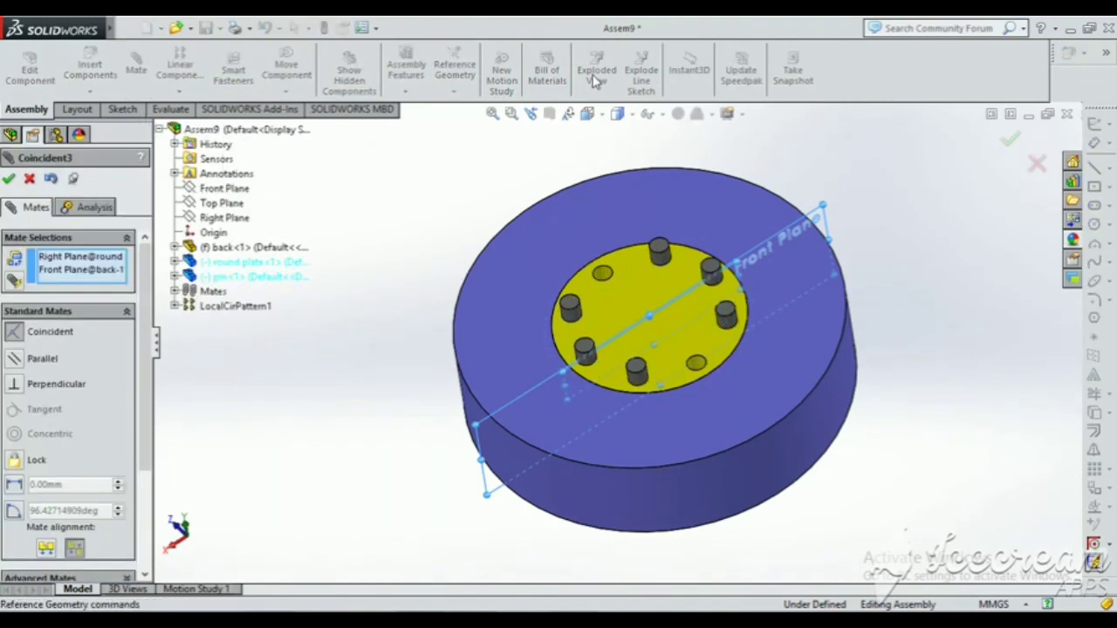
{"action": "left_click", "coordinate": [1010, 140]}
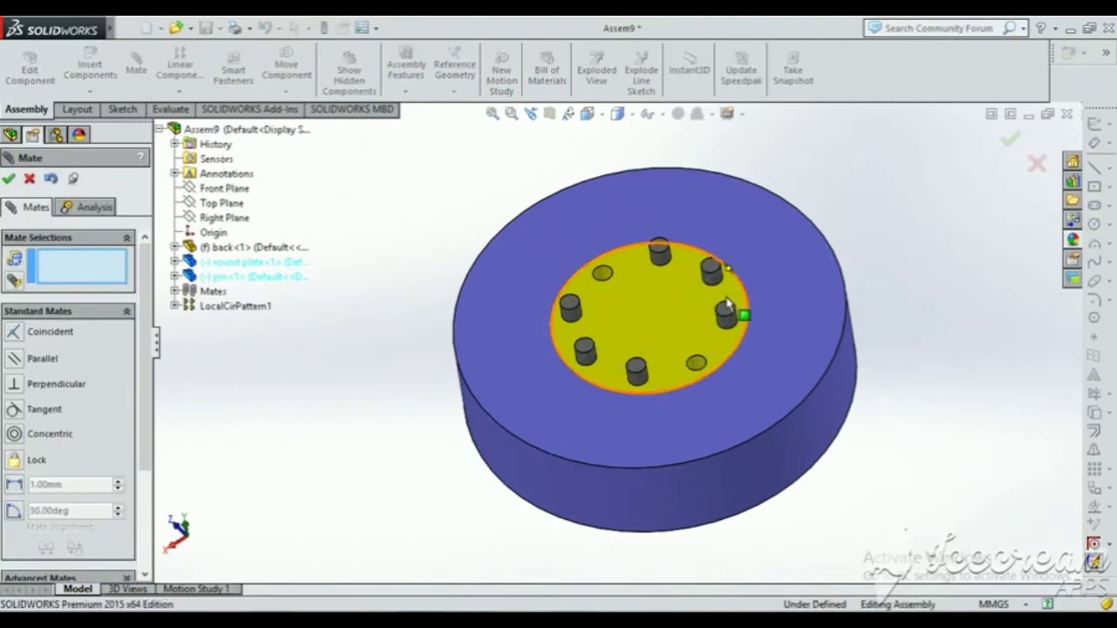
- Test whether the round plate can still rotate, close the mate command, and inspect the assembly from several angles
{"action": "left_click_drag", "start_coordinate": [650, 368], "coordinate": [708, 291]}
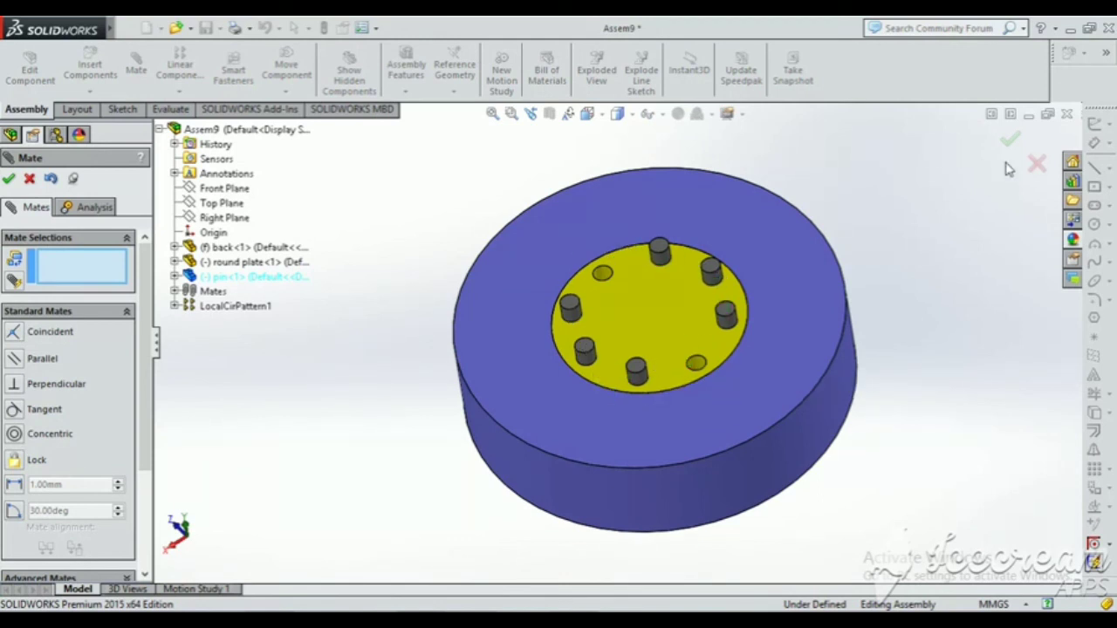
{"action": "left_click", "coordinate": [1037, 164]}
{"action": "middle_click_drag", "start_coordinate": [803, 335], "coordinate": [604, 513]}
{"action": "middle_click_drag", "start_coordinate": [785, 357], "coordinate": [544, 607]}
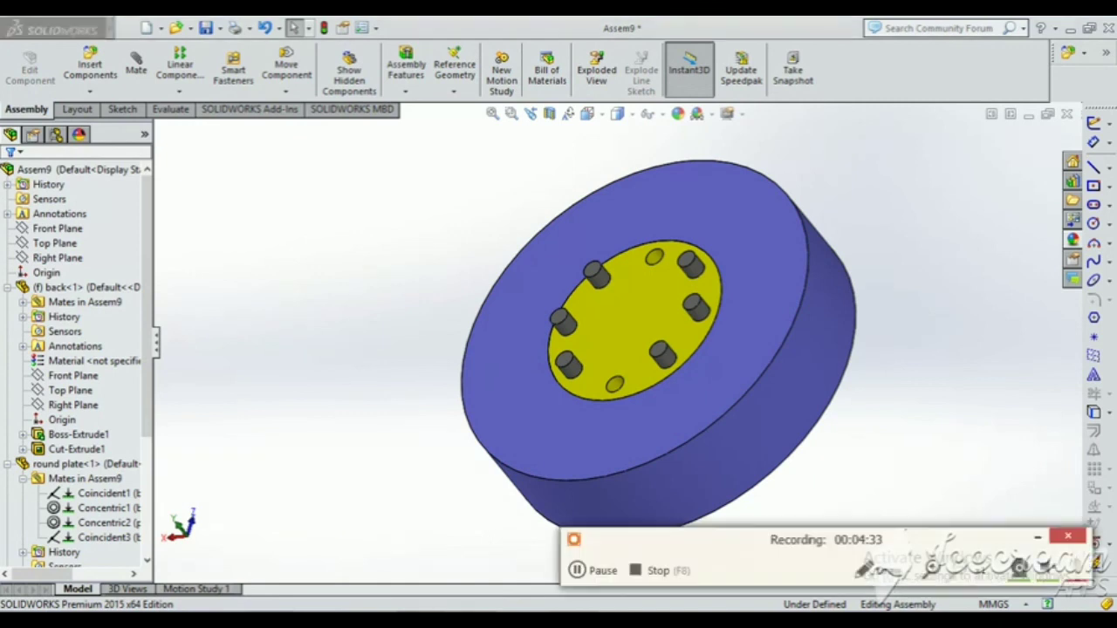